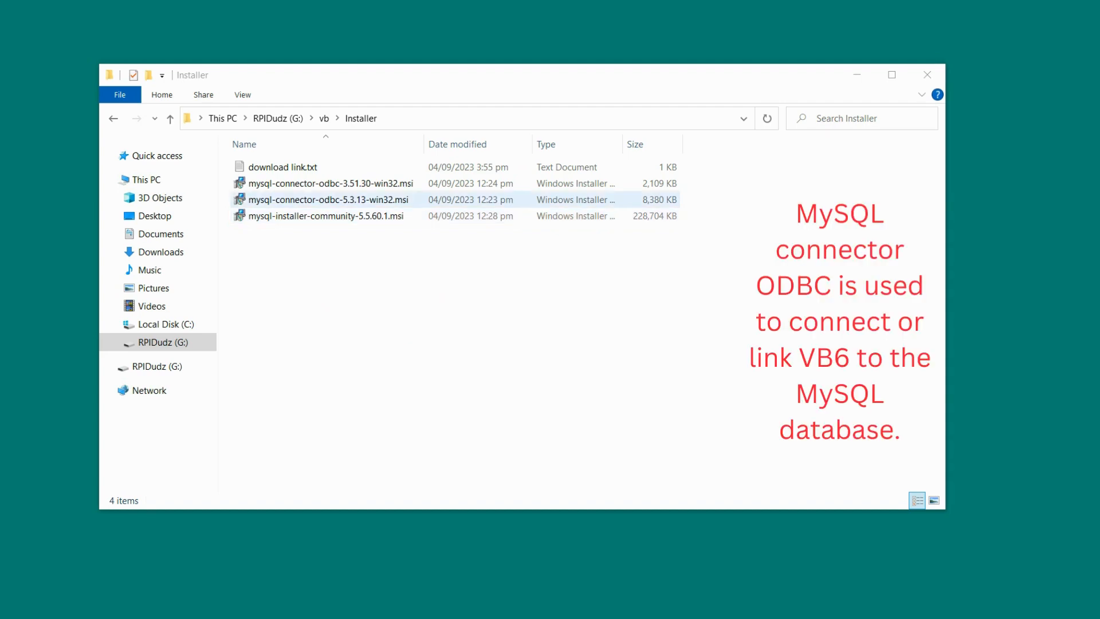
Install MySQL Connector/ODBC 5.3 from mysql-connector-odbc-5.3.13-win32.msi, accepting the license and choosing the Complete setup type.
{"action": "double_click", "coordinate": [329, 200]}
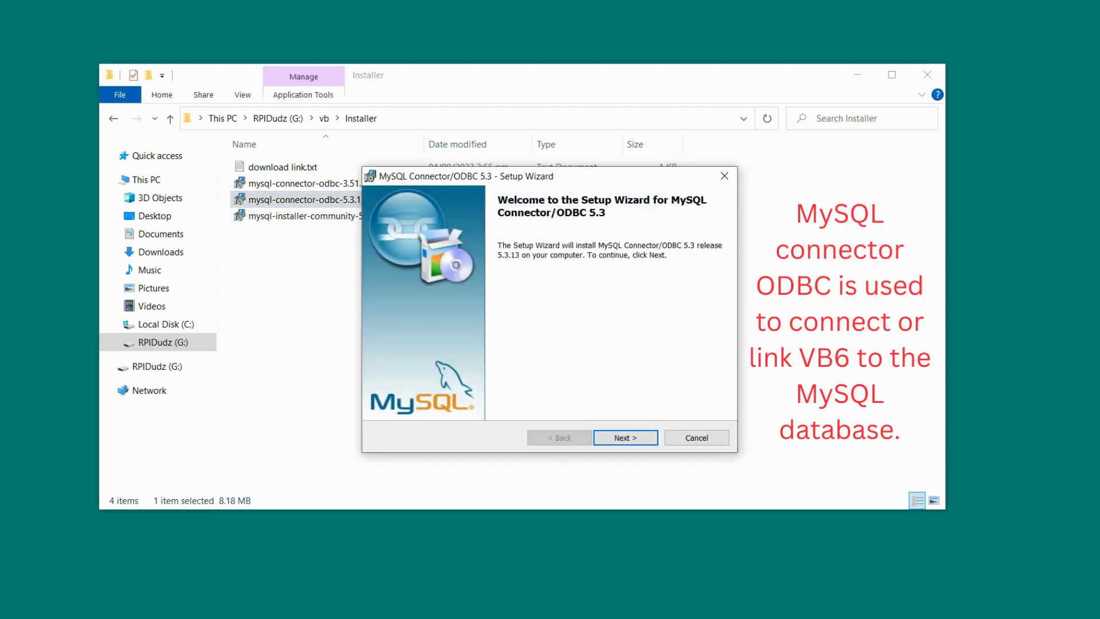
{"action": "key", "text": "Return"}
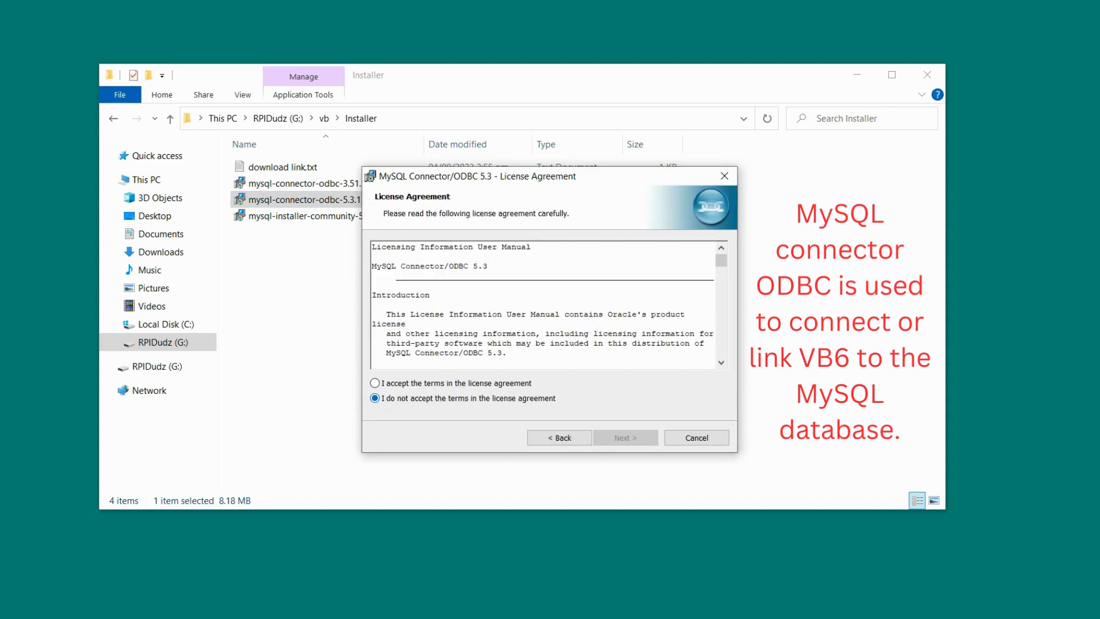
{"action": "left_click", "coordinate": [375, 383]}
{"action": "left_click", "coordinate": [625, 438]}
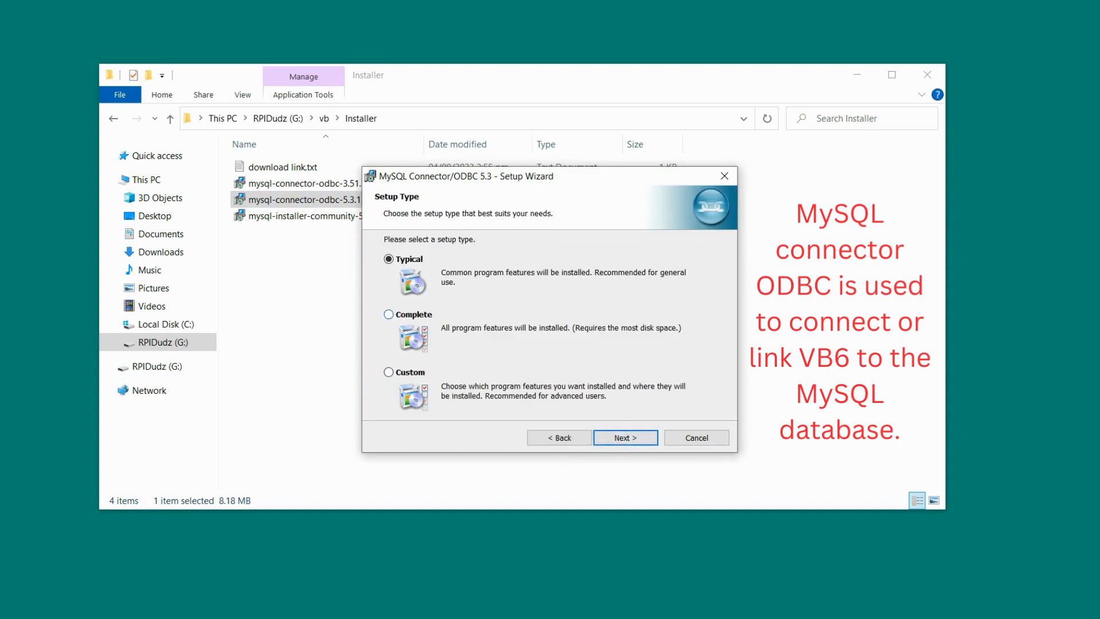
{"action": "left_click", "coordinate": [389, 314]}
{"action": "left_click", "coordinate": [625, 438]}
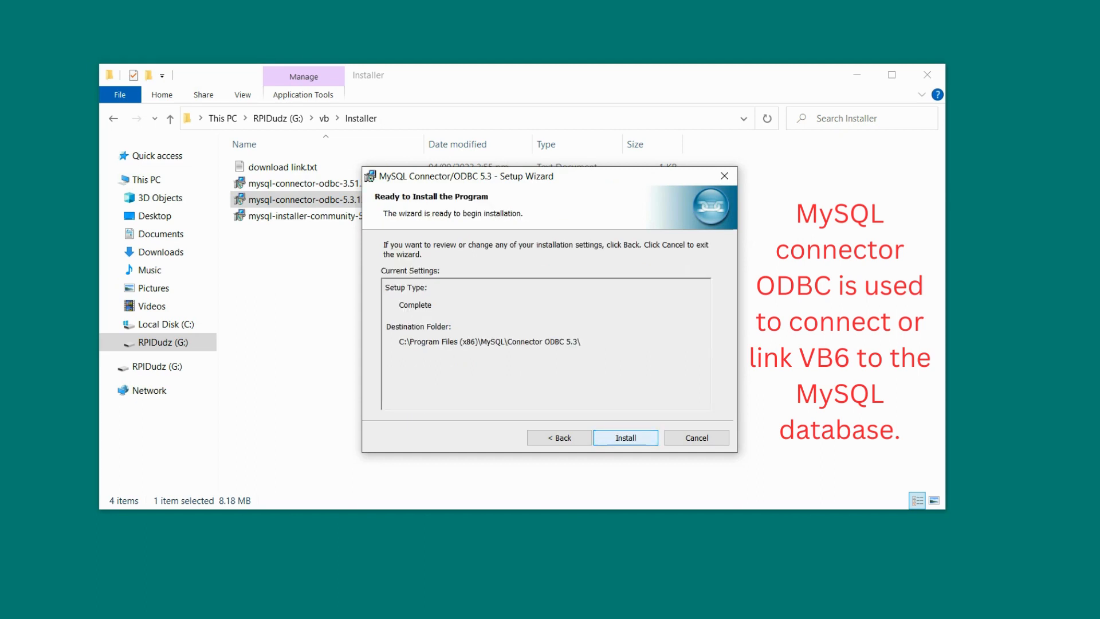
{"action": "left_click", "coordinate": [626, 438]}
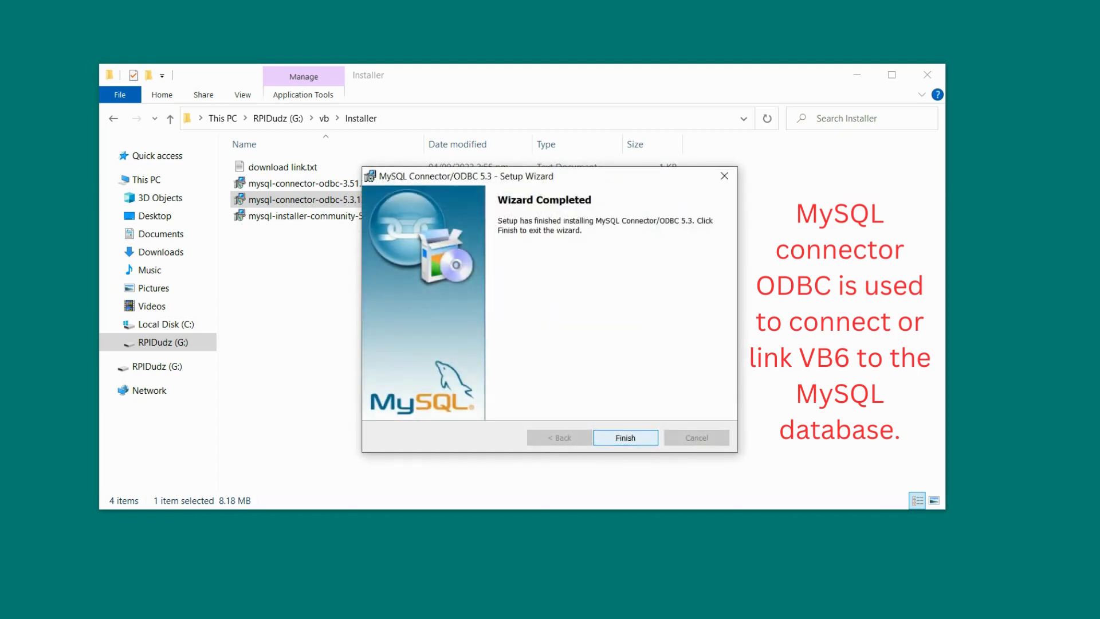
{"action": "left_click", "coordinate": [625, 438]}
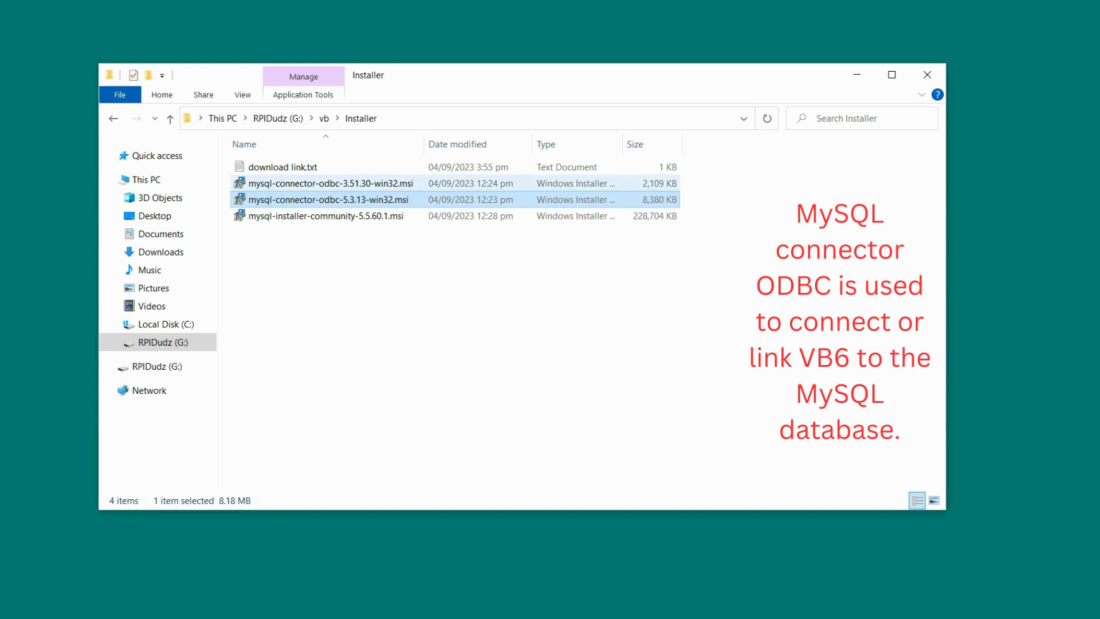
Install MySQL Connector/ODBC 3.51 from mysql-connector-odbc-3.51.30-win32.msi with the license accepted and the Complete setup type.
{"action": "double_click", "coordinate": [320, 183]}
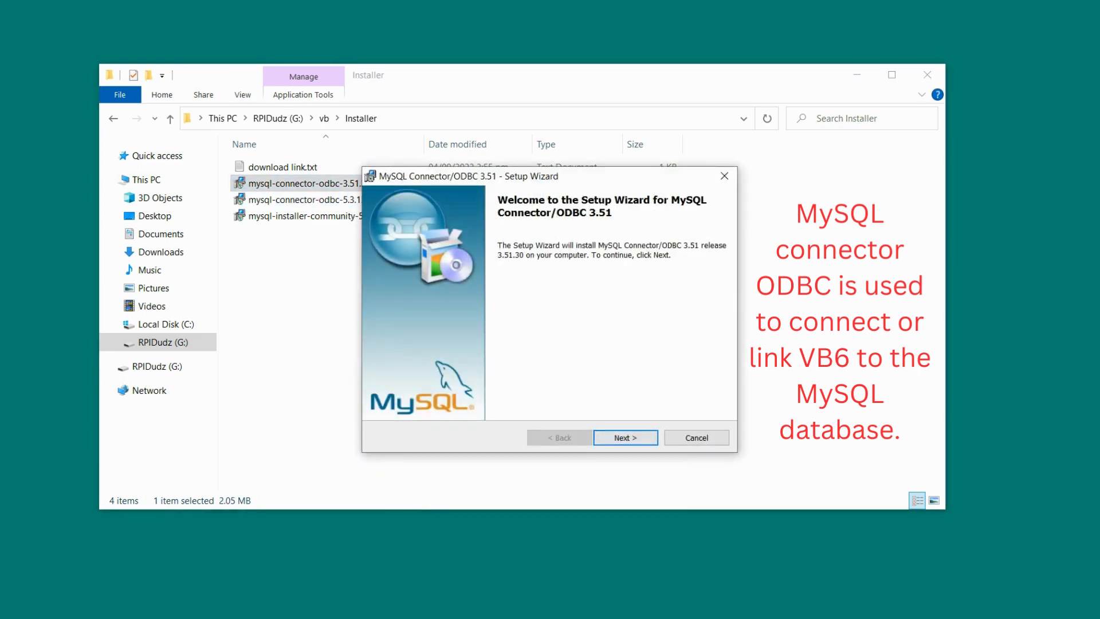
{"action": "left_click", "coordinate": [626, 438]}
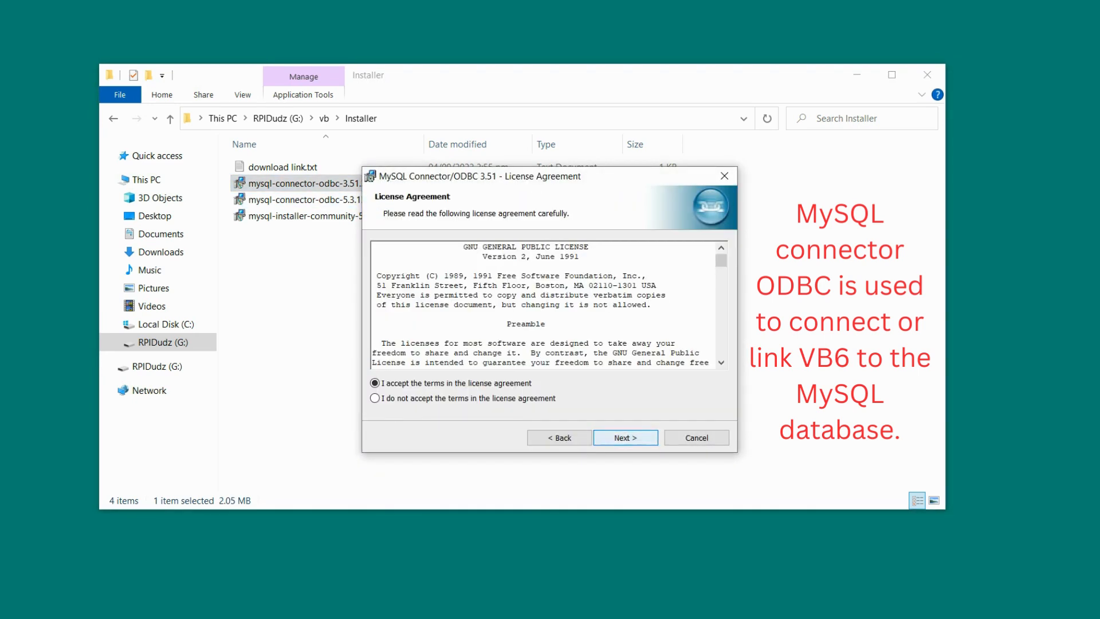
{"action": "left_click", "coordinate": [626, 438]}
{"action": "left_click", "coordinate": [388, 315]}
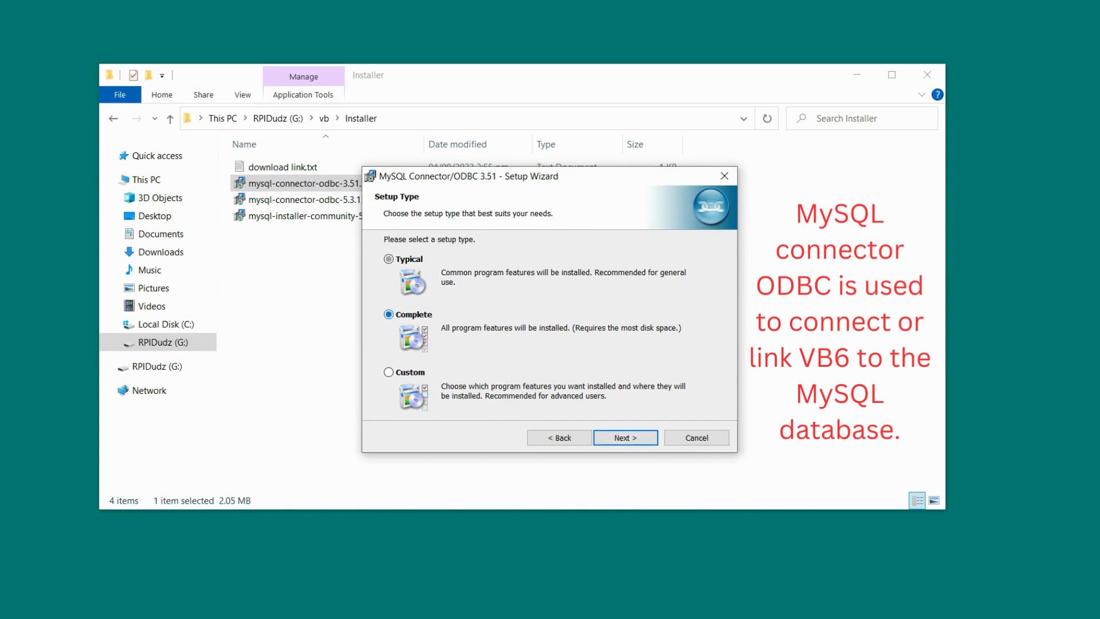
{"action": "left_click", "coordinate": [626, 438]}
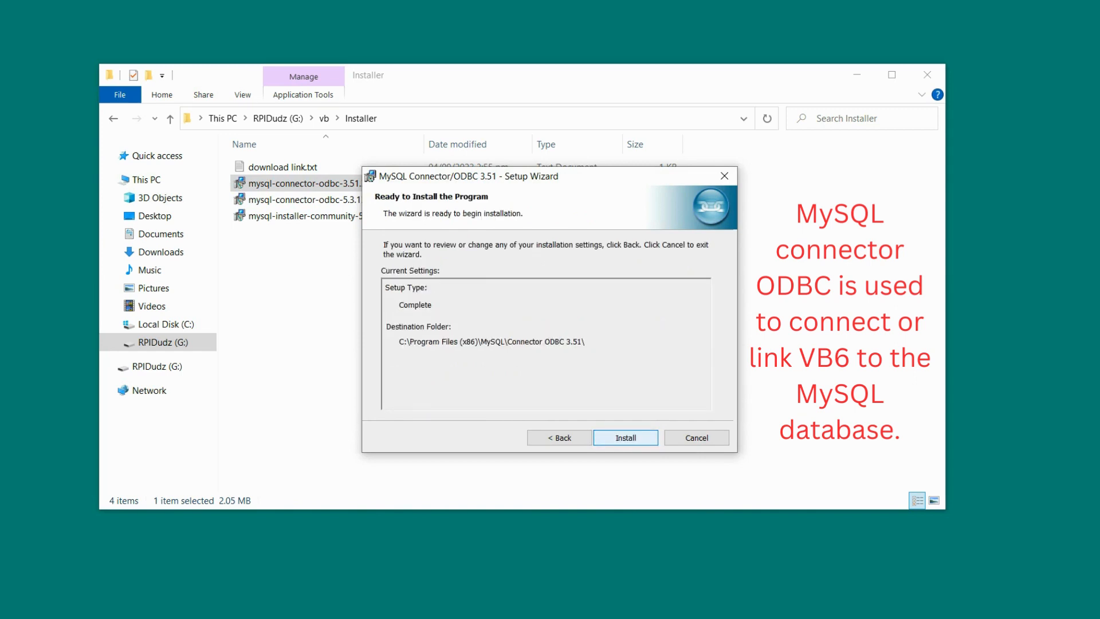
{"action": "left_click", "coordinate": [626, 437]}
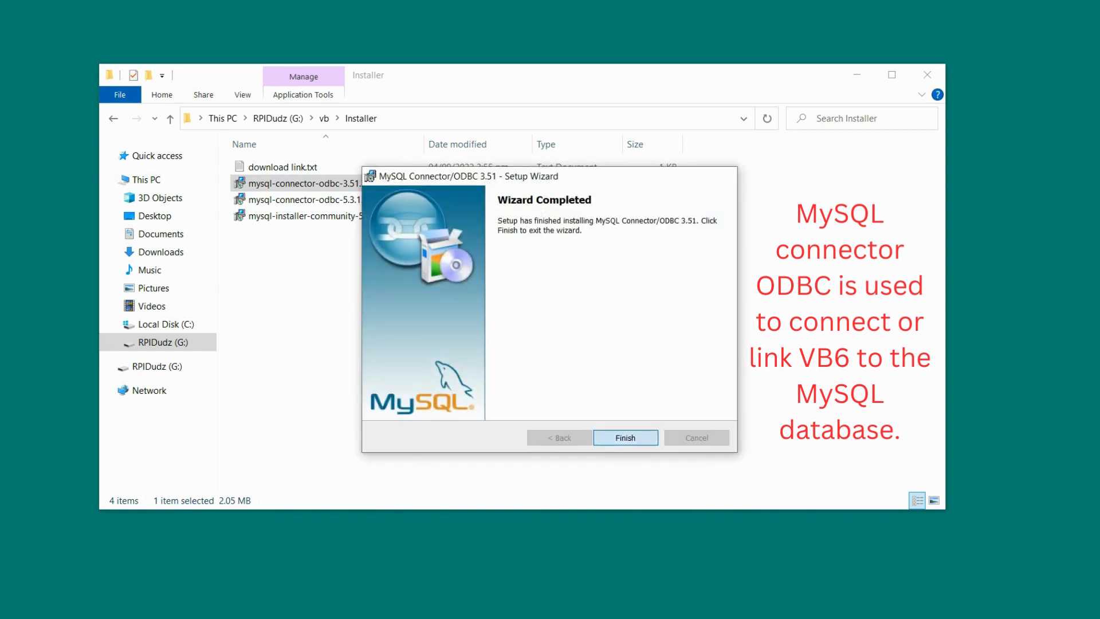
{"action": "left_click", "coordinate": [625, 437]}
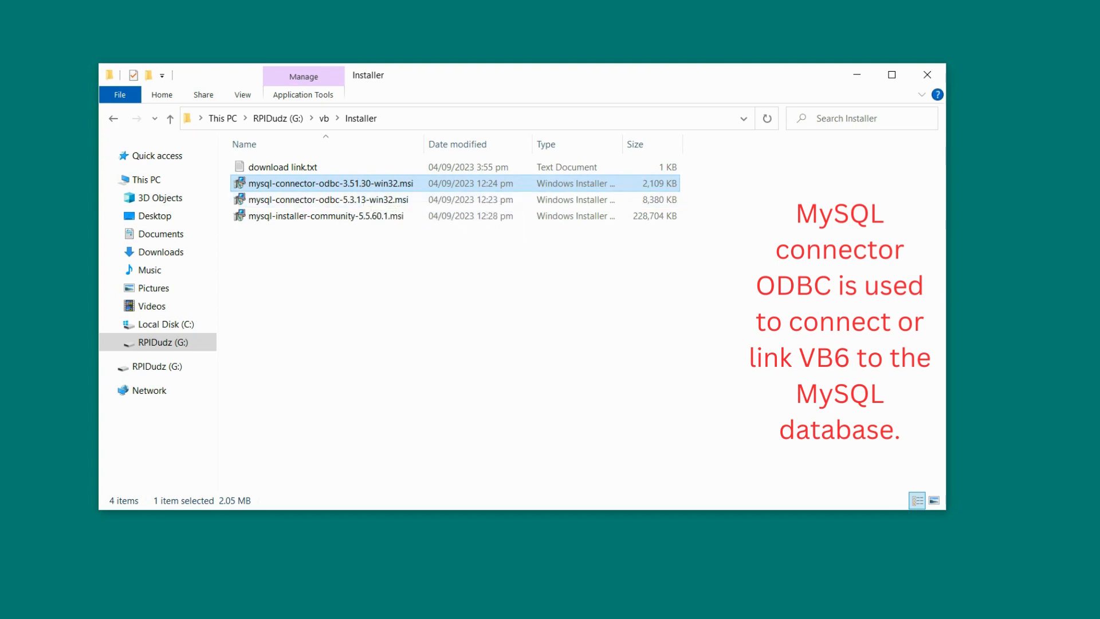
Launch the mysql-installer-community-5.5.60.1.msi installer and turn off the computer's Wi-Fi.
{"action": "left_click", "coordinate": [395, 286]}
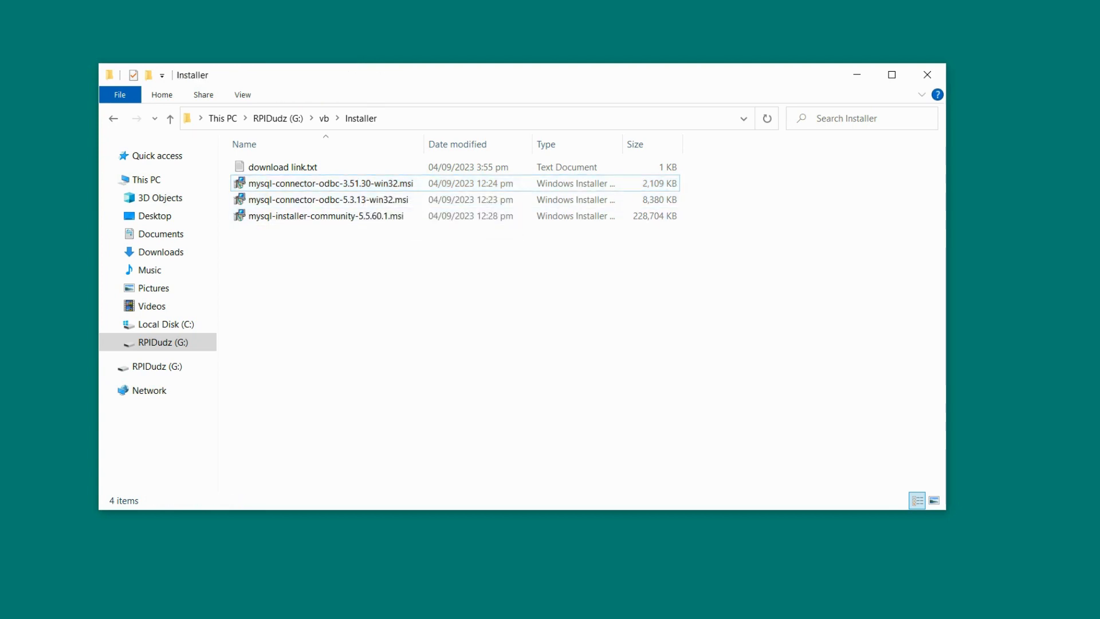
{"action": "left_click", "coordinate": [344, 216]}
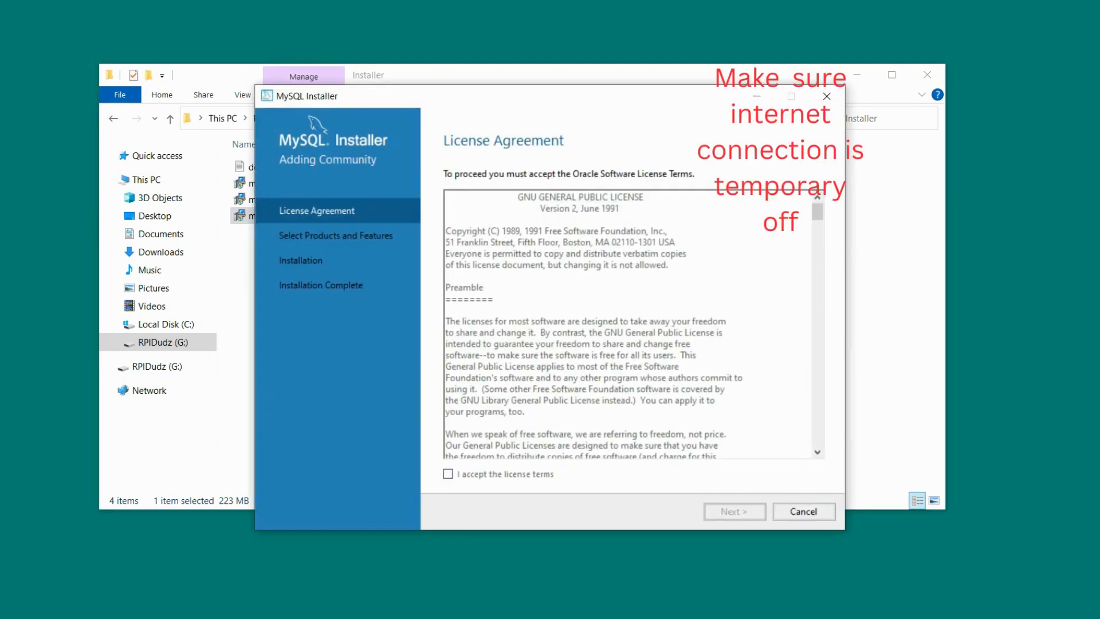
{"action": "left_click", "coordinate": [976, 618]}
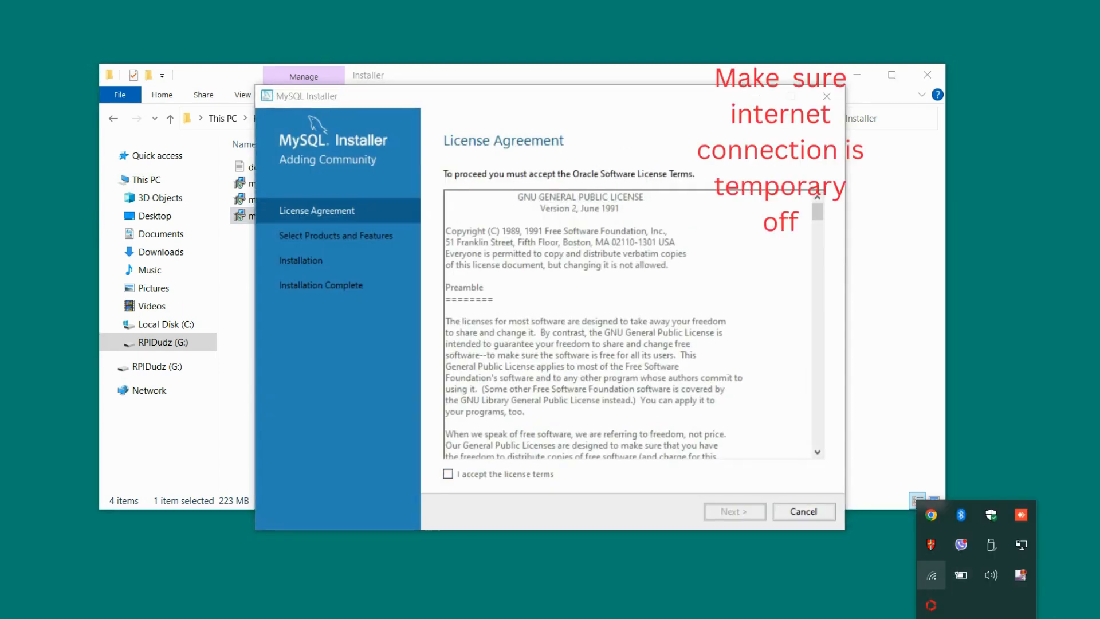
{"action": "left_click", "coordinate": [932, 574]}
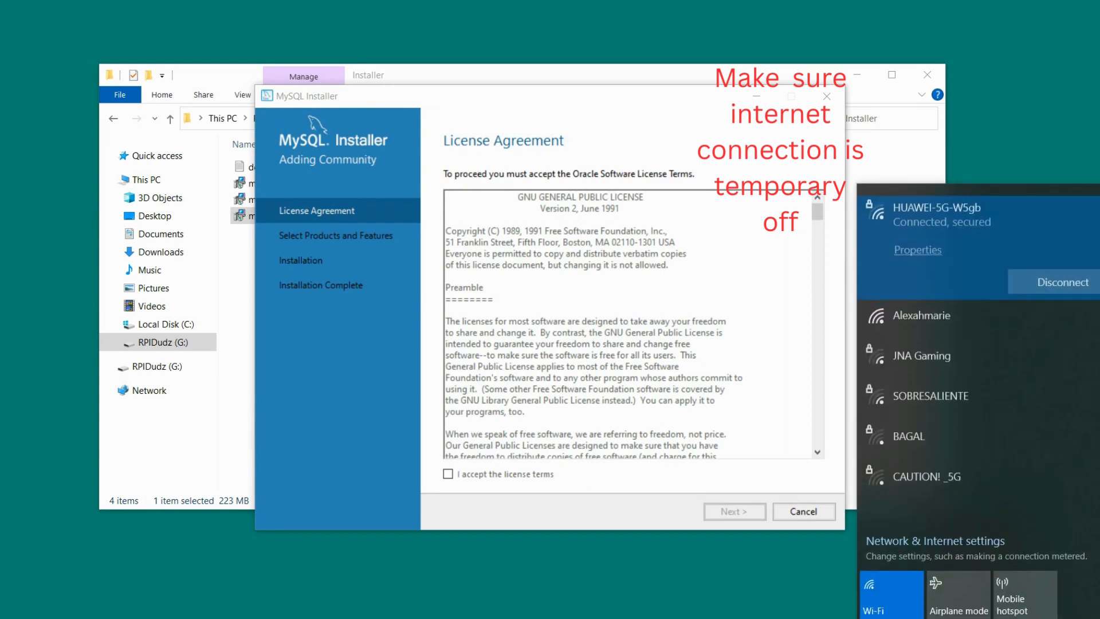
{"action": "left_click", "coordinate": [890, 592]}
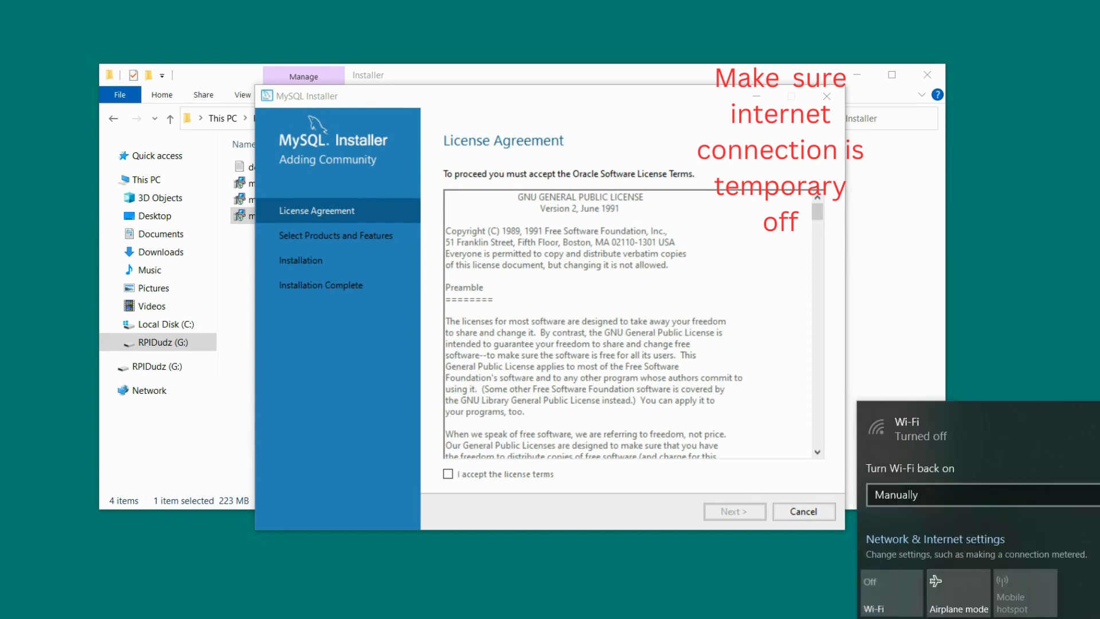
{"action": "key", "text": "Escape"}
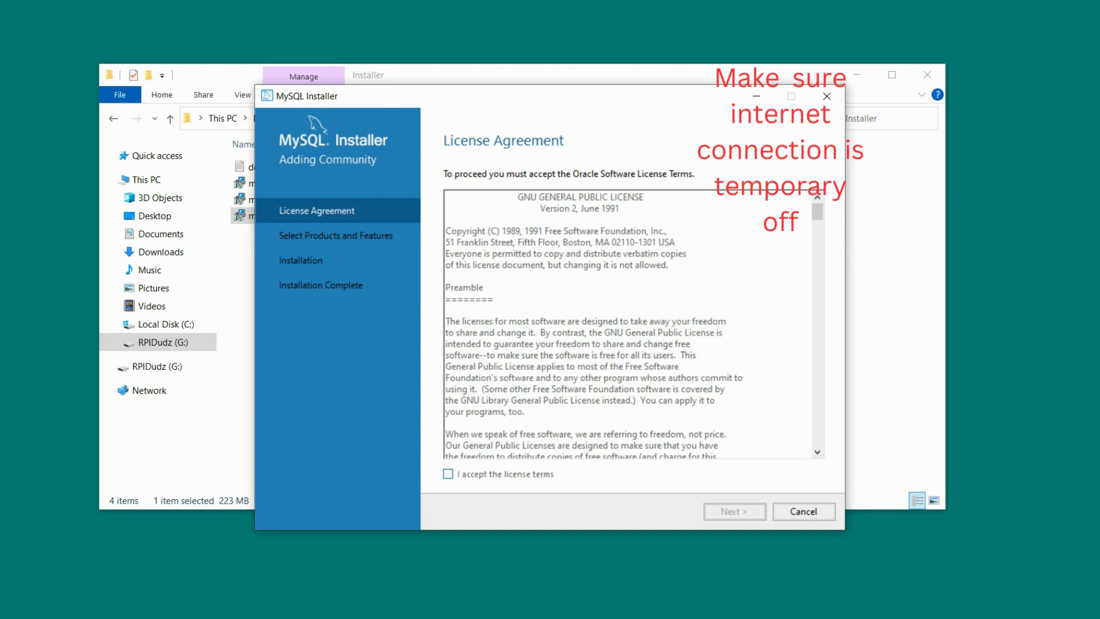
Accept the license terms in MySQL Installer and continue to the product and feature selection.
{"action": "left_click", "coordinate": [448, 474]}
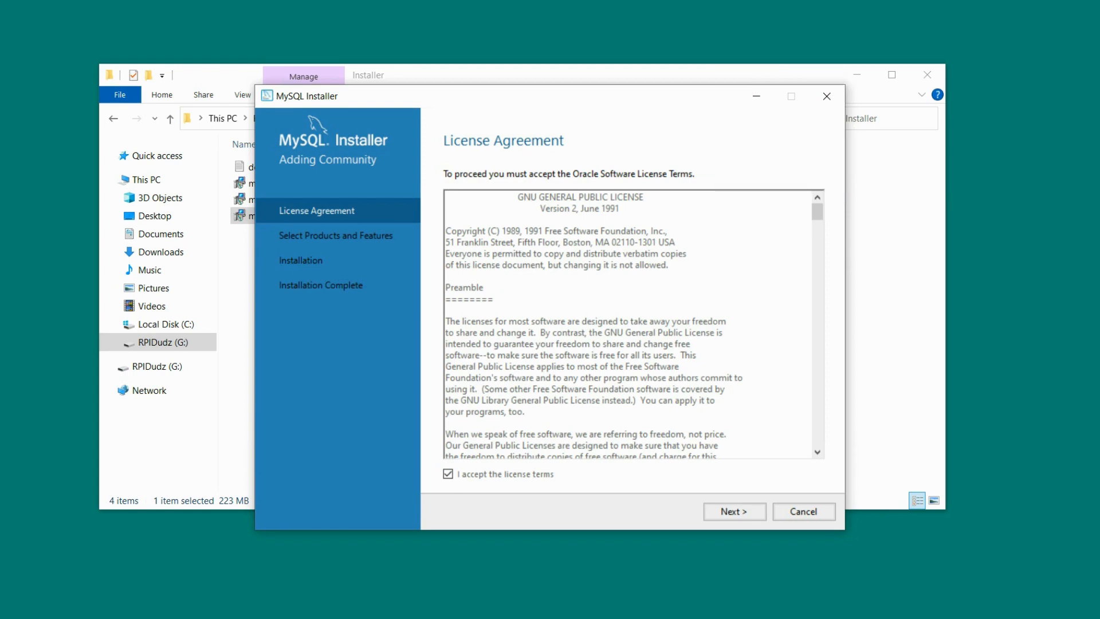
{"action": "left_click_drag", "start_coordinate": [515, 96], "coordinate": [678, 55]}
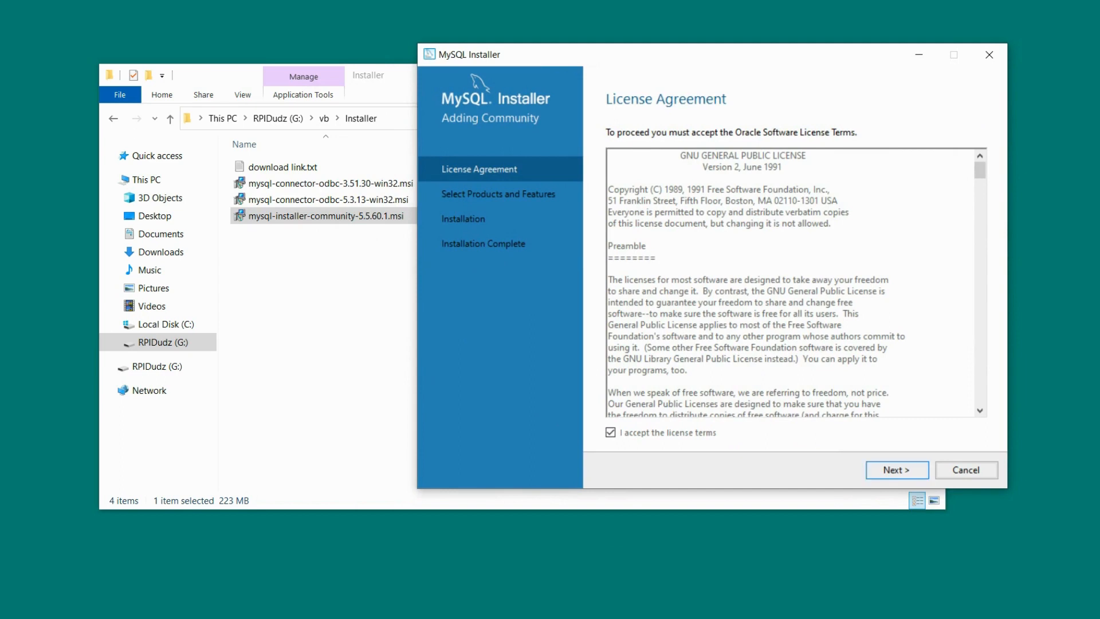
{"action": "left_click", "coordinate": [897, 469]}
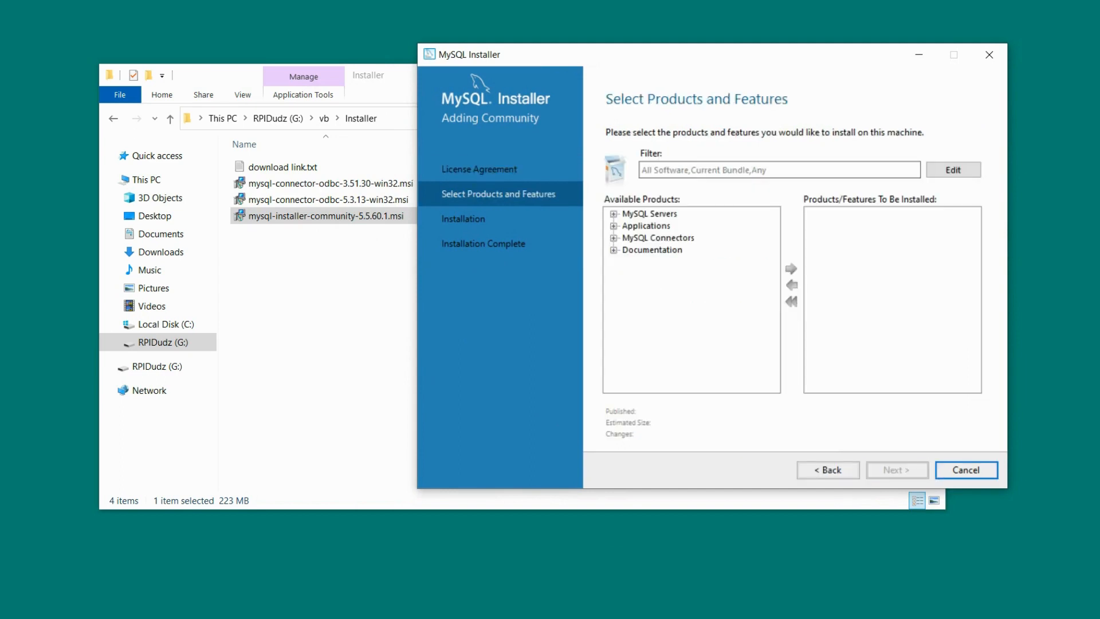
Add MySQL Server 5.5.60 - X86 to the products to be installed.
{"action": "left_click", "coordinate": [613, 214]}
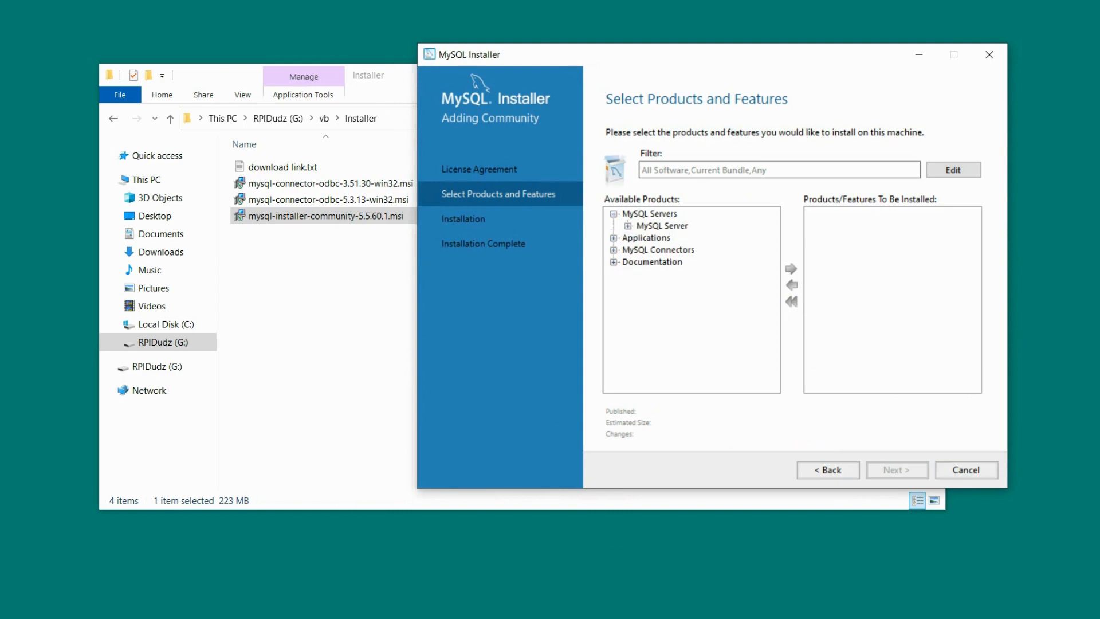
{"action": "left_click", "coordinate": [628, 225]}
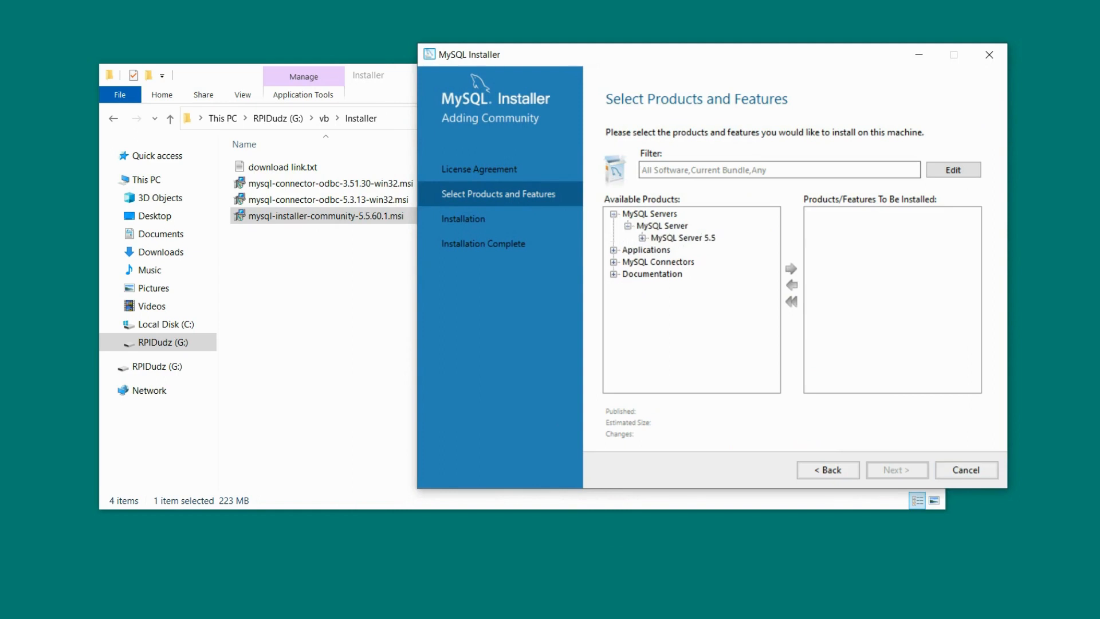
{"action": "left_click", "coordinate": [642, 237]}
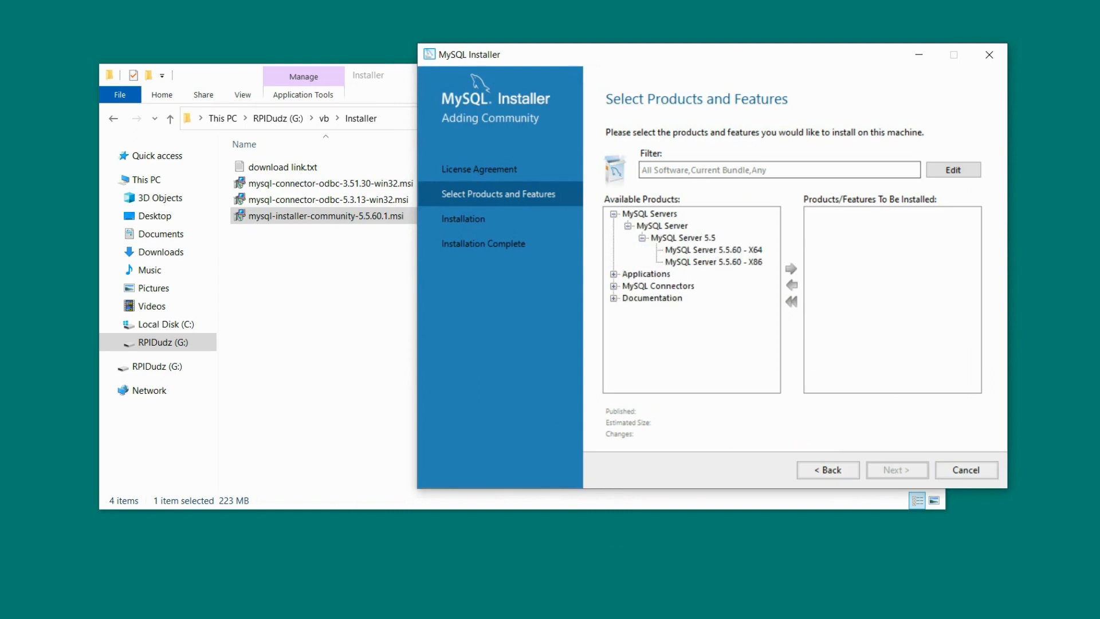
{"action": "left_click", "coordinate": [713, 262]}
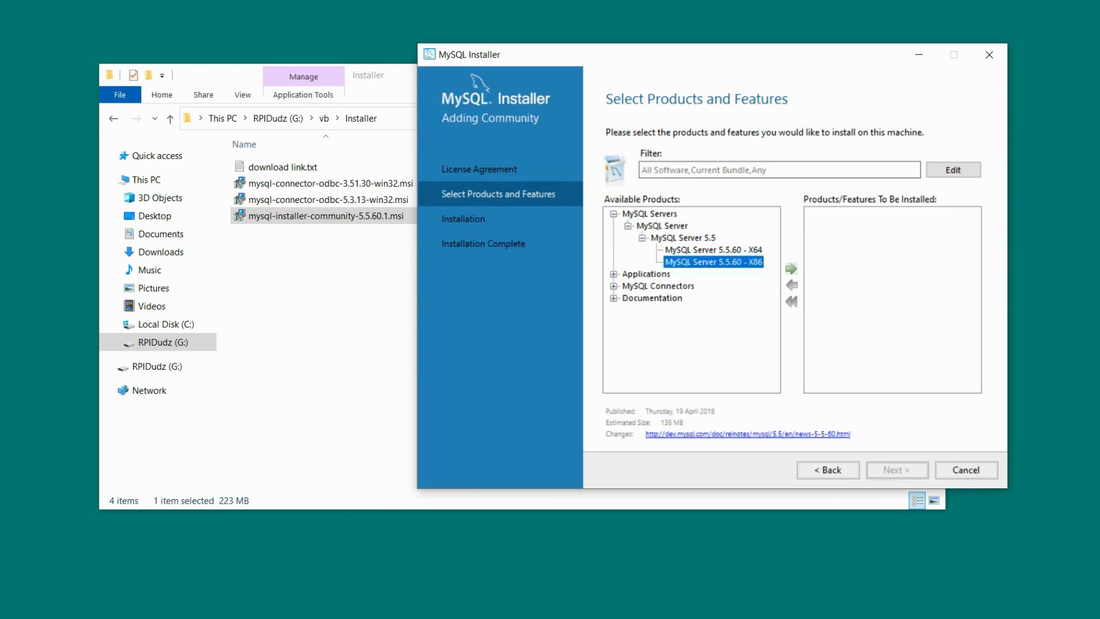
{"action": "left_click", "coordinate": [791, 269]}
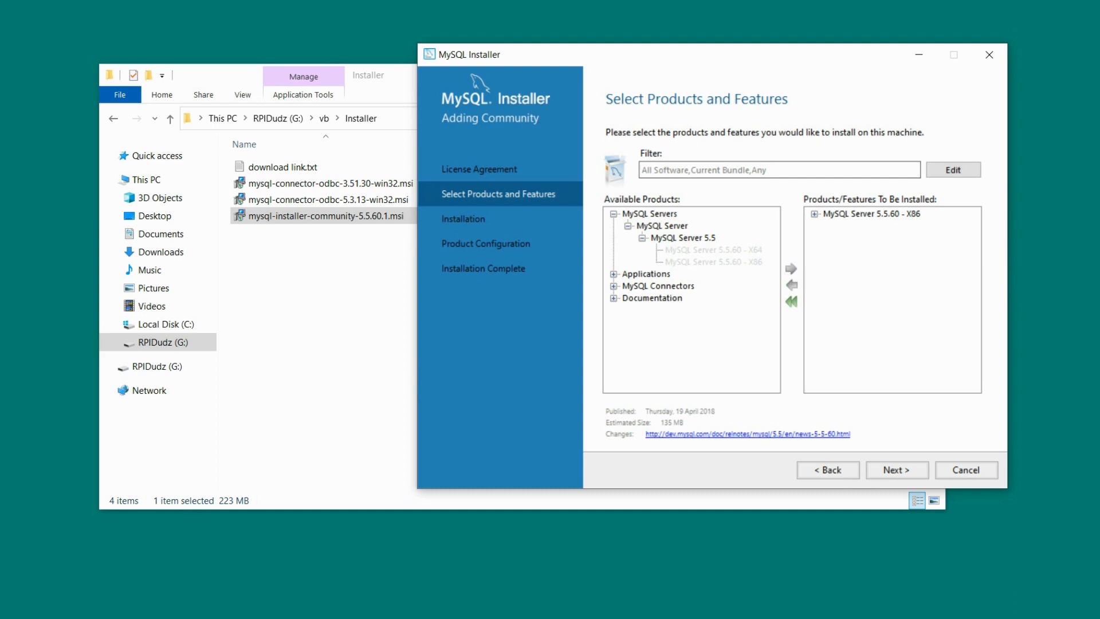
Add the MySQL Workbench 6.3.10 - X64 application to the products to be installed.
{"action": "left_click", "coordinate": [614, 273]}
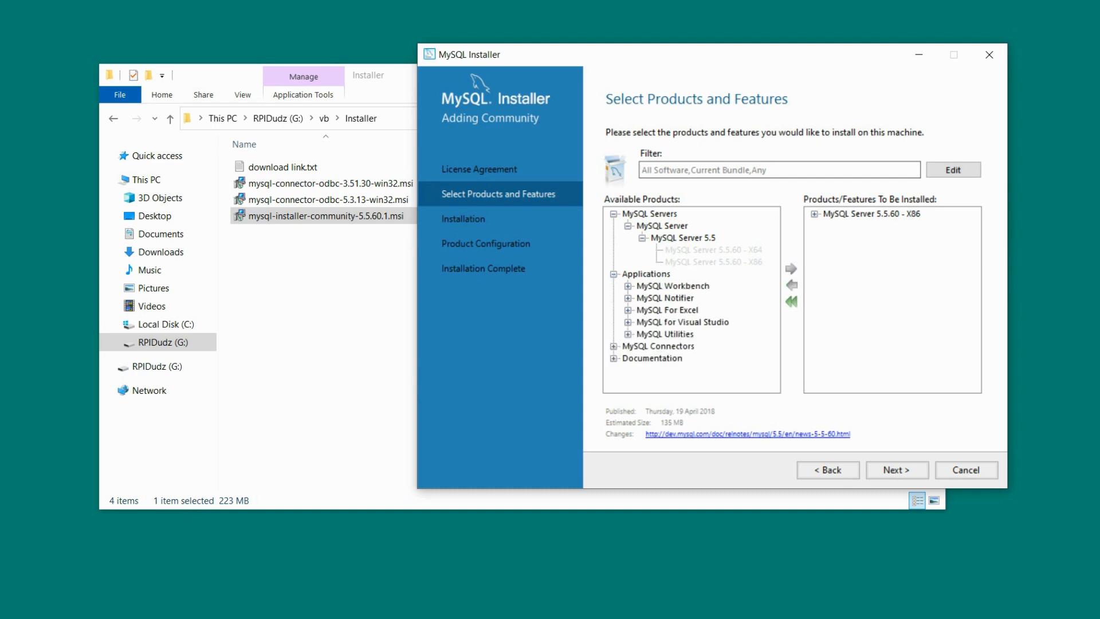
{"action": "left_click", "coordinate": [627, 286]}
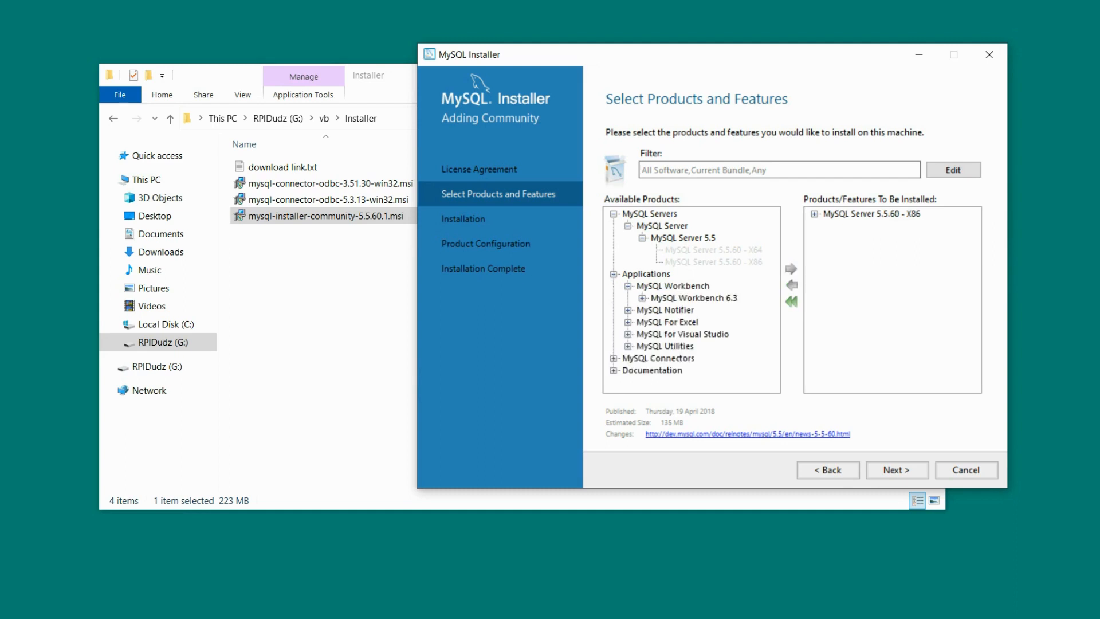
{"action": "left_click", "coordinate": [642, 298]}
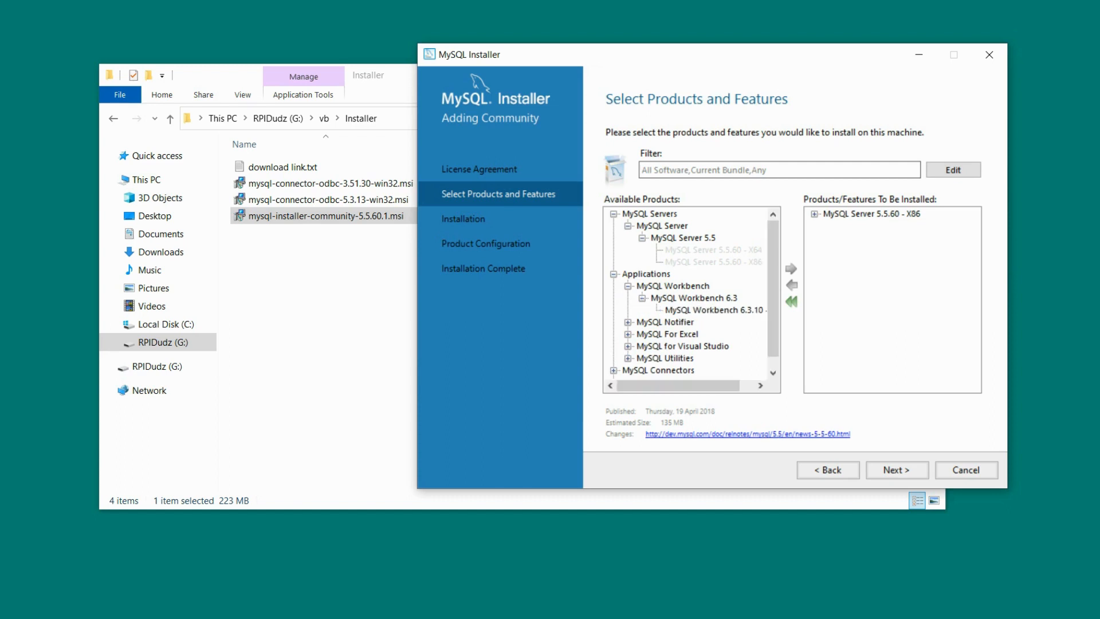
{"action": "left_click", "coordinate": [714, 310]}
{"action": "left_click", "coordinate": [791, 269]}
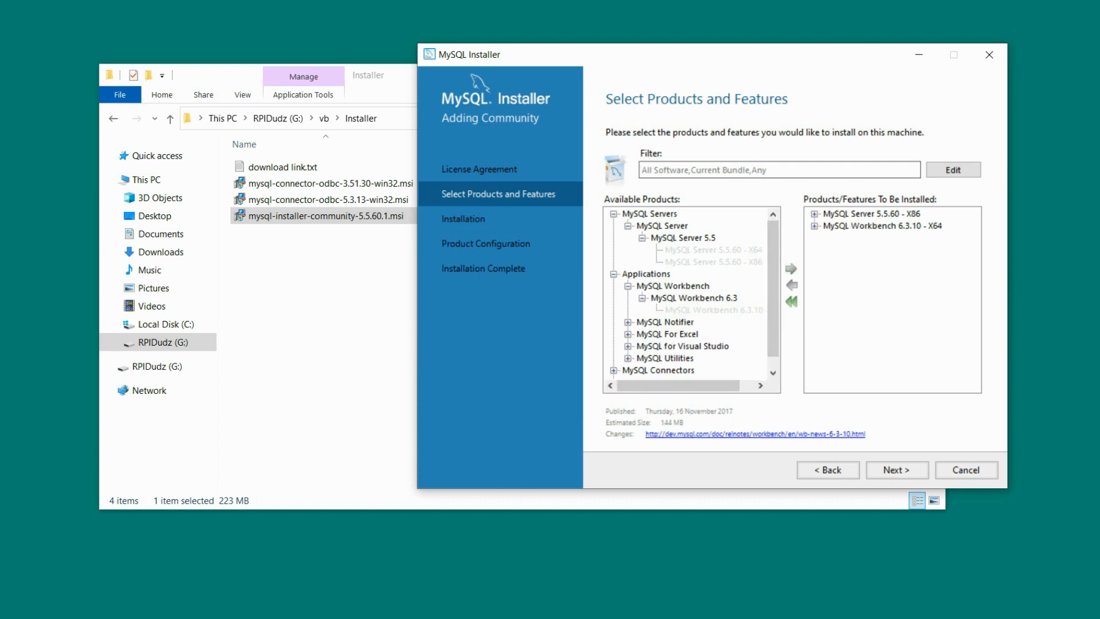
Add the MySQL Notifier 1.1.7 - X86 application to the products to be installed.
{"action": "left_click", "coordinate": [628, 322]}
{"action": "left_click", "coordinate": [686, 334]}
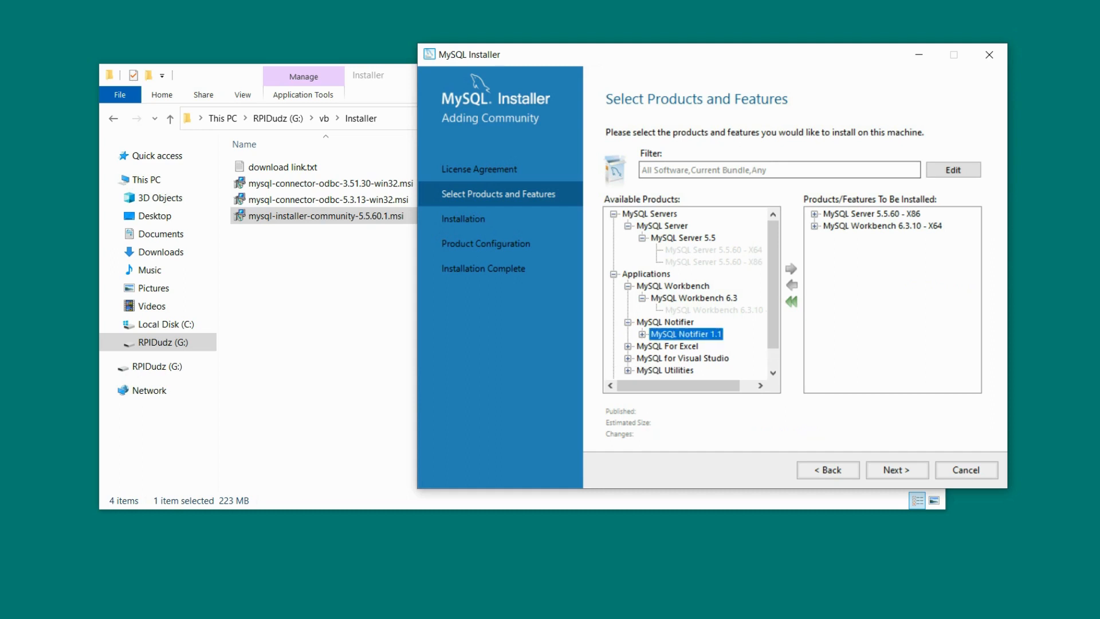
{"action": "left_click", "coordinate": [642, 334]}
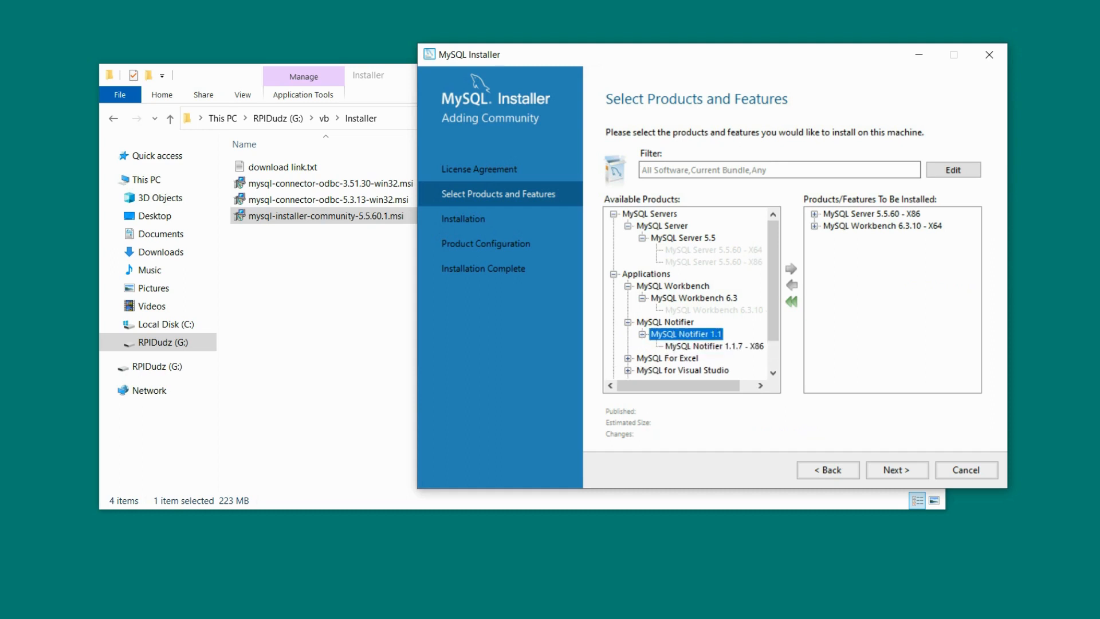
{"action": "left_click", "coordinate": [714, 346]}
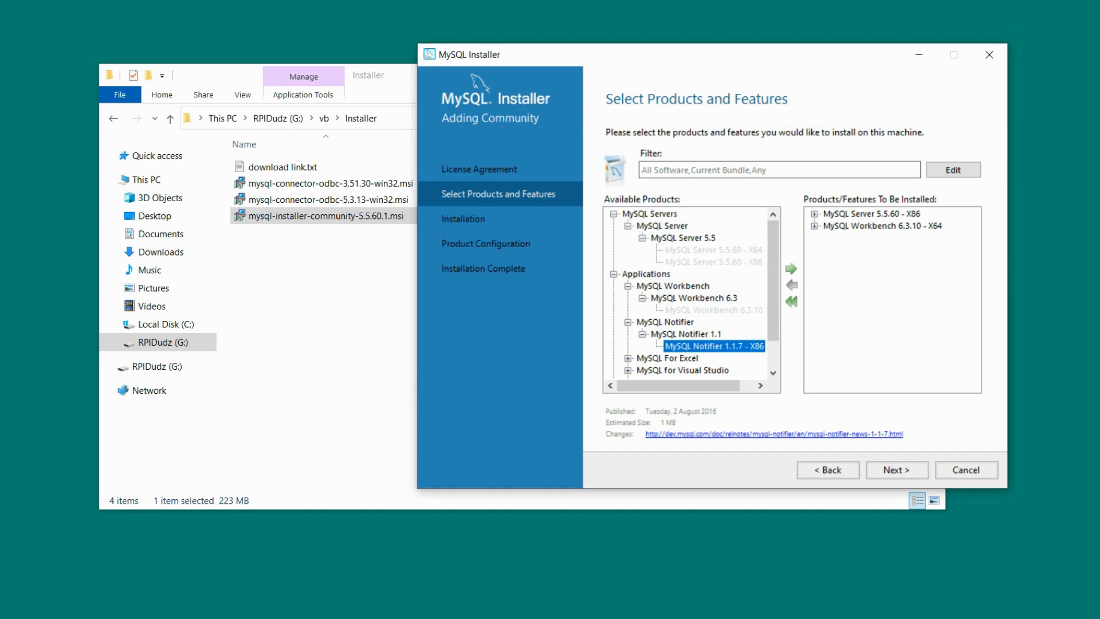
{"action": "left_click", "coordinate": [791, 268]}
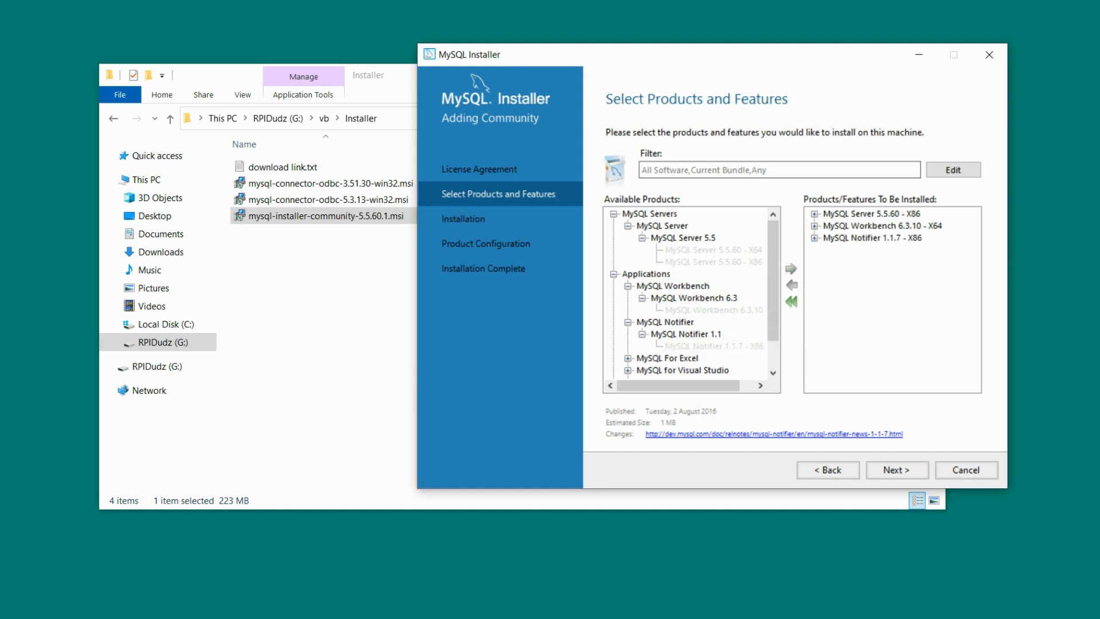
Add the MySQL For Excel 1.3.7 - X86 application to the products to be installed.
{"action": "left_click", "coordinate": [627, 358]}
{"action": "left_click", "coordinate": [642, 370]}
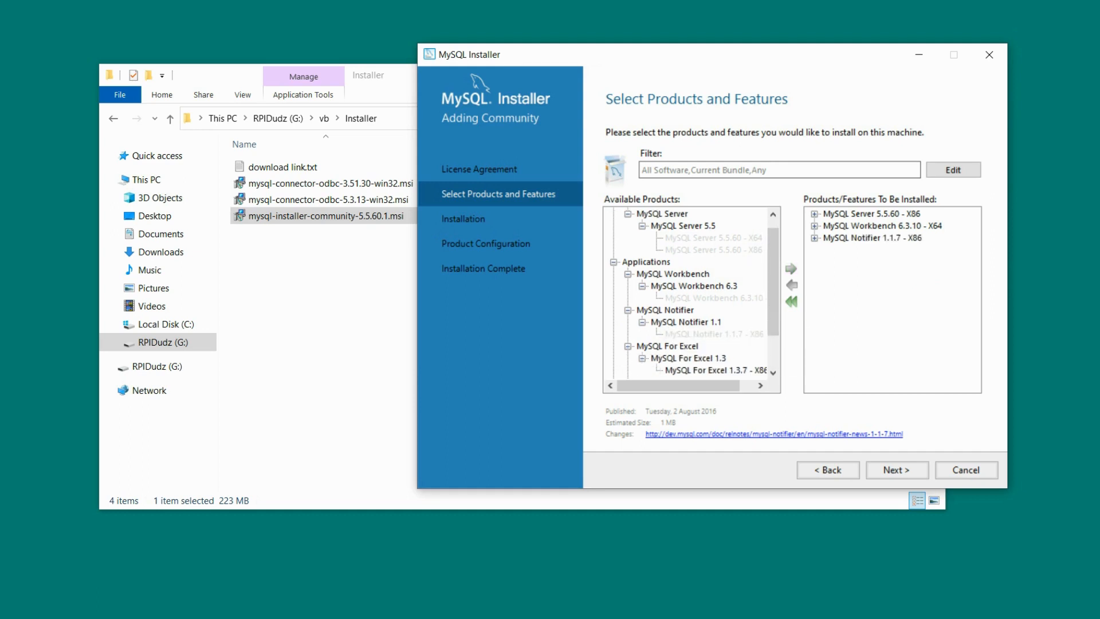
{"action": "left_click", "coordinate": [773, 373]}
{"action": "left_click", "coordinate": [773, 373]}
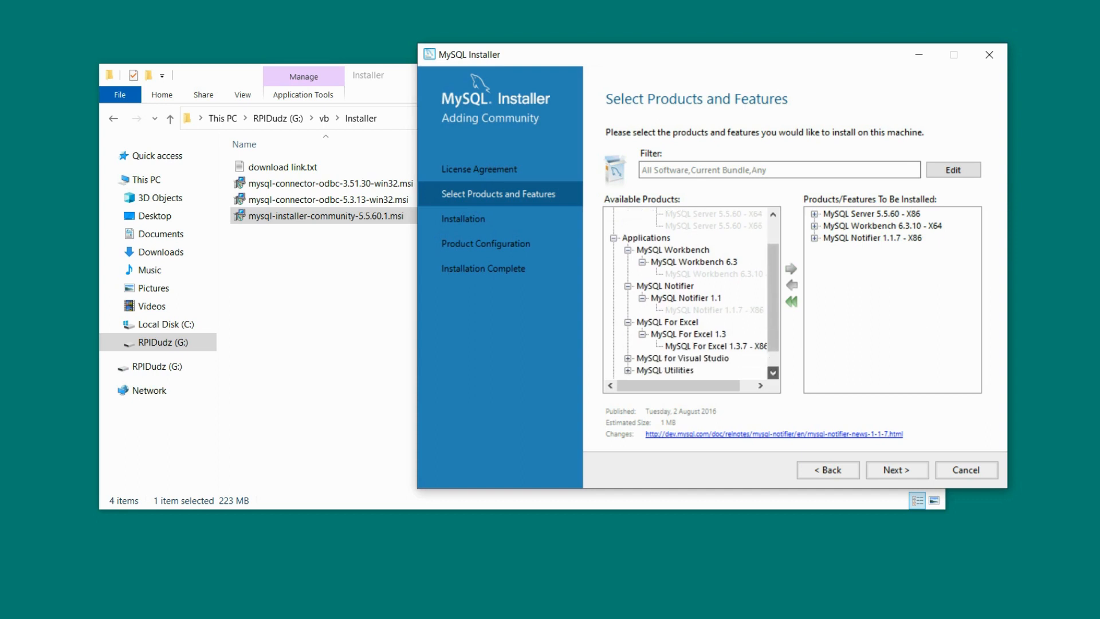
{"action": "left_click", "coordinate": [715, 346]}
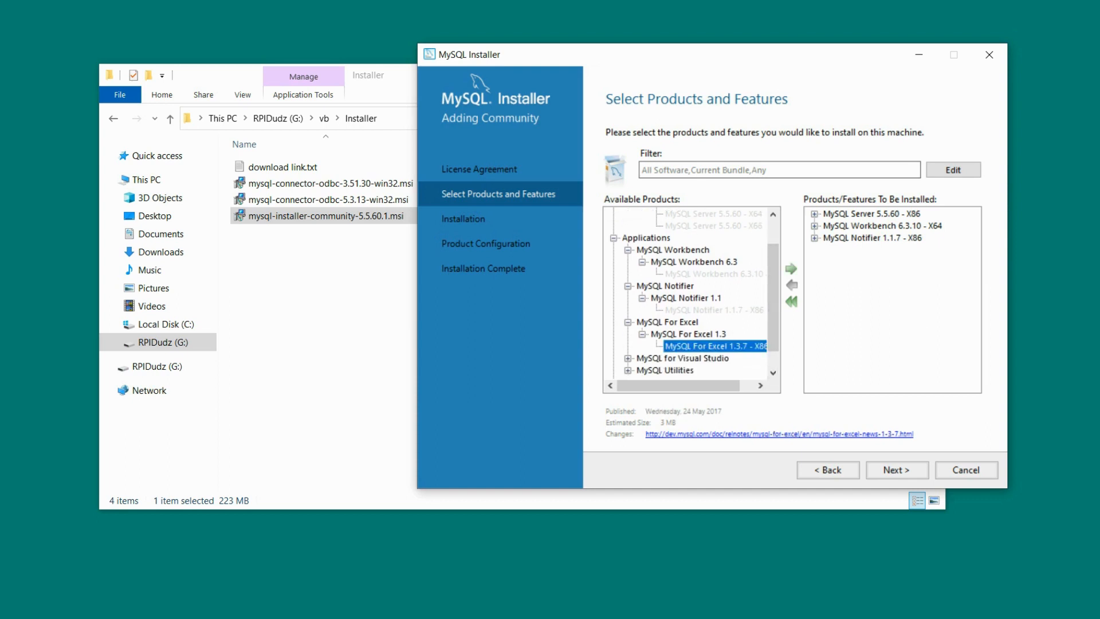
{"action": "left_click", "coordinate": [791, 269]}
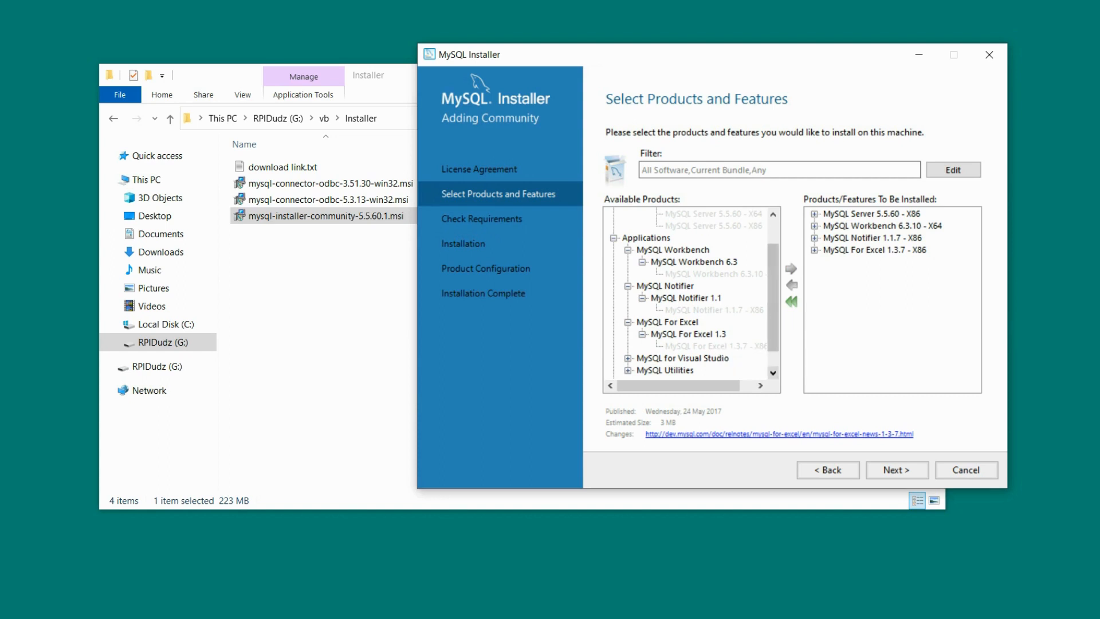
Look into MySQL for Visual Studio 1.2 and add MySQL Utilities 1.6.5 - X86 to the products to be installed.
{"action": "left_click", "coordinate": [773, 373]}
{"action": "left_click", "coordinate": [772, 373]}
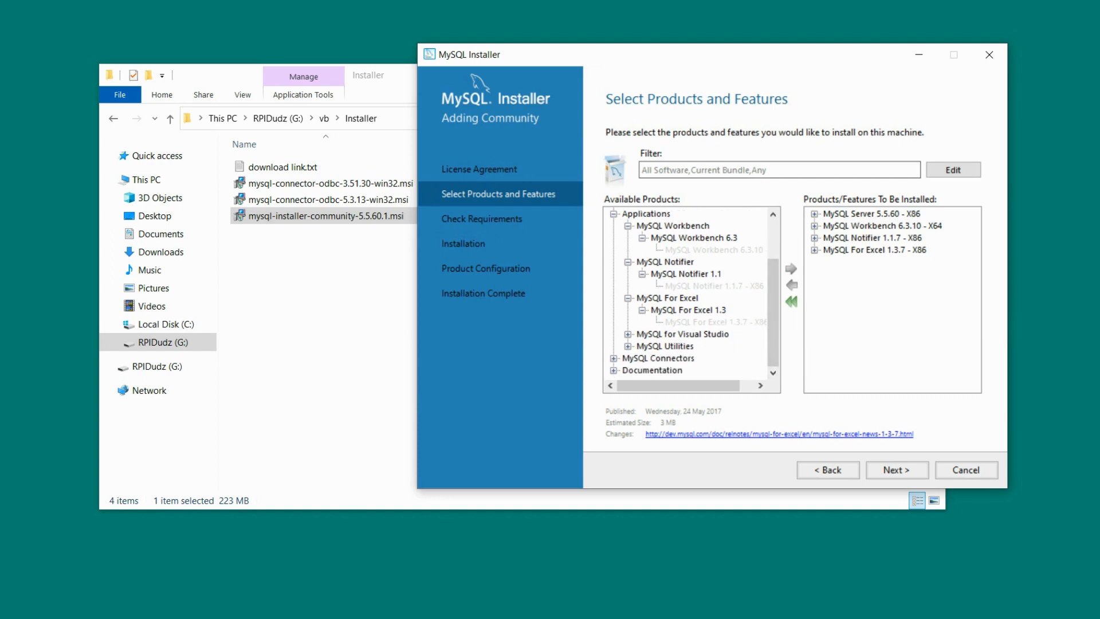
{"action": "left_click", "coordinate": [628, 334]}
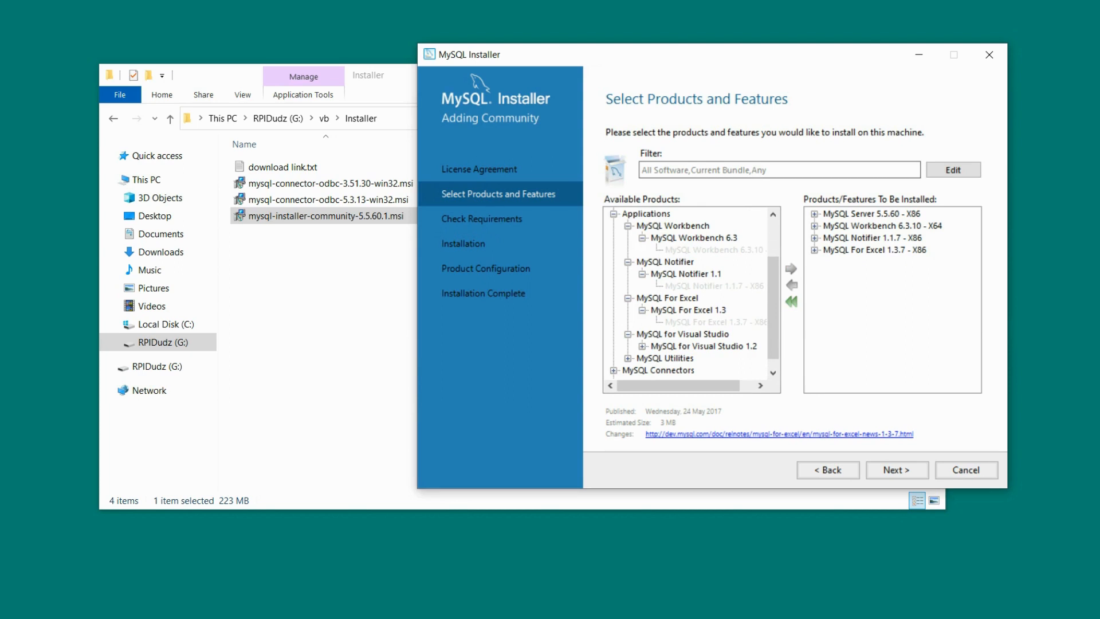
{"action": "double_click", "coordinate": [704, 346]}
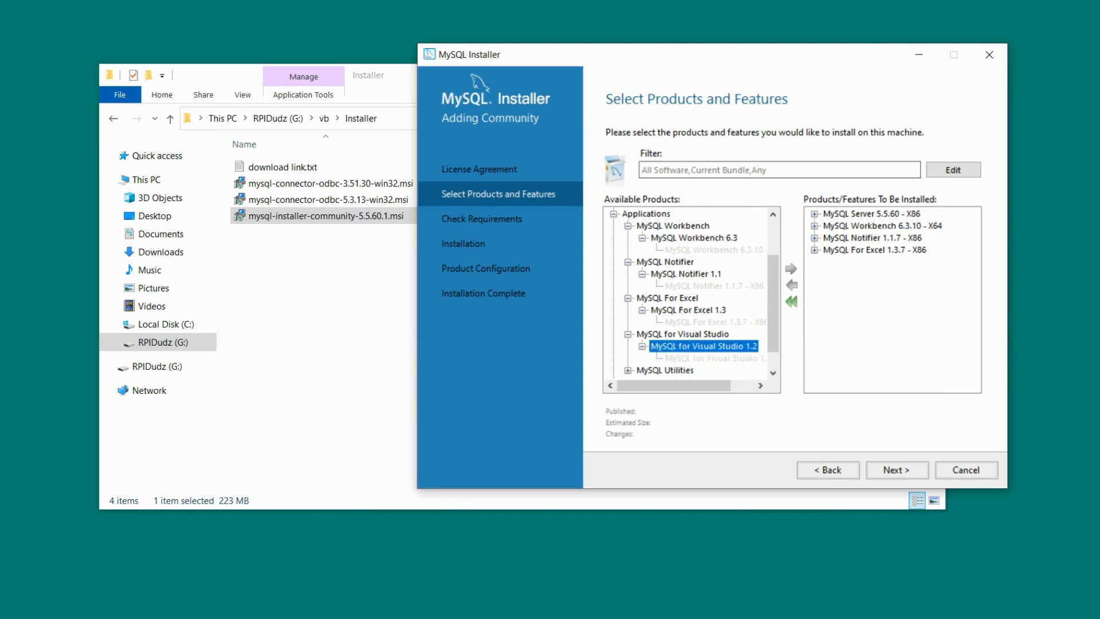
{"action": "left_click", "coordinate": [628, 370]}
{"action": "left_click", "coordinate": [642, 370]}
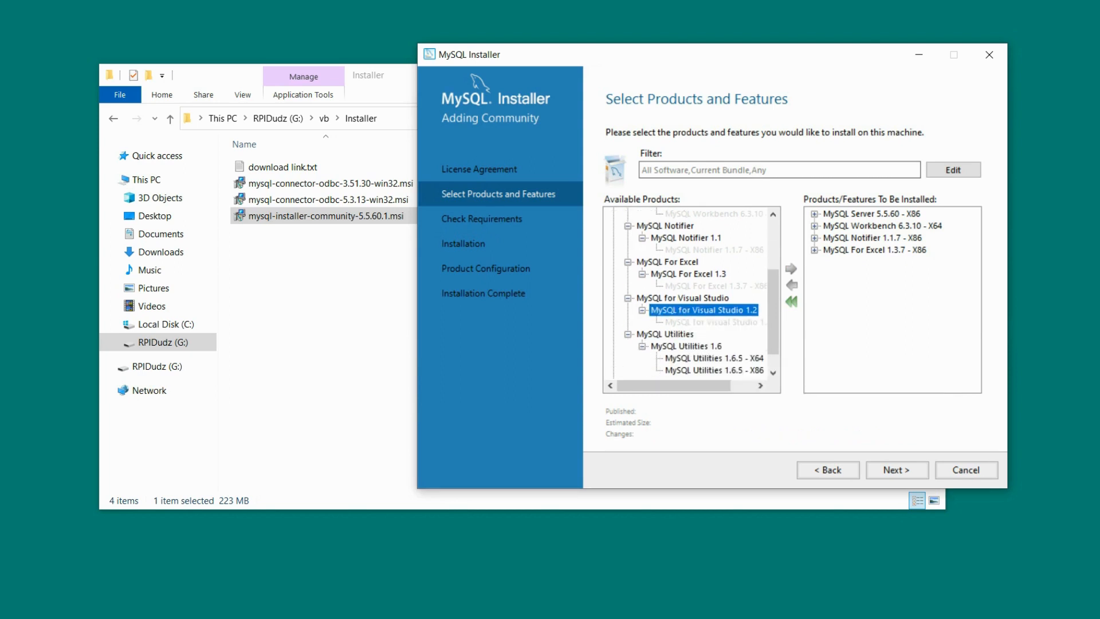
{"action": "left_click", "coordinate": [714, 370]}
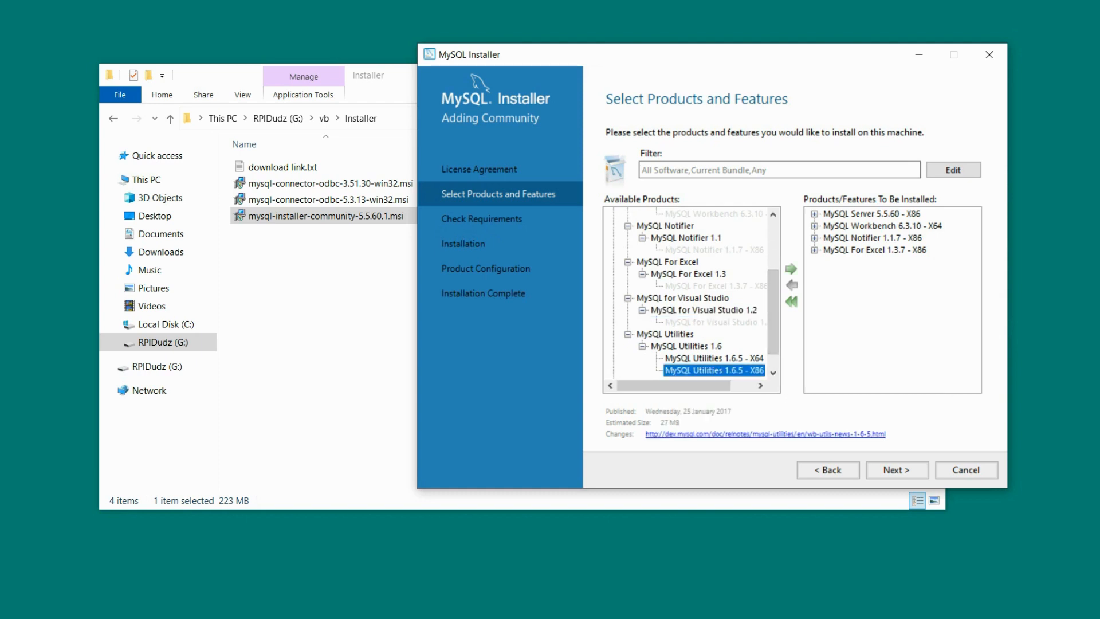
{"action": "left_click", "coordinate": [791, 269]}
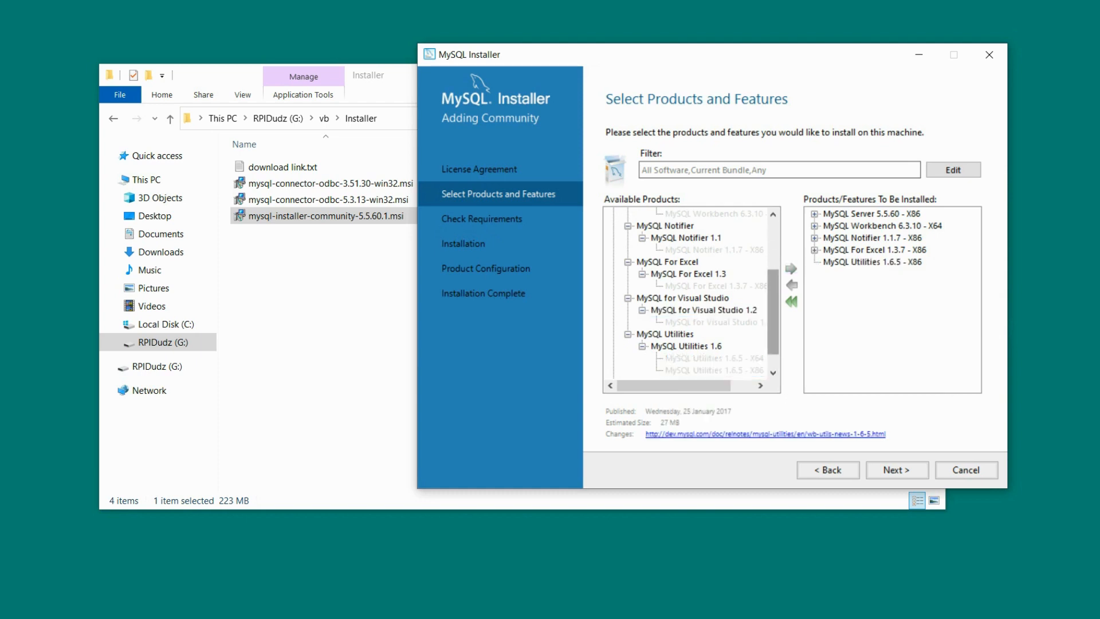
Check which Connector/ODBC version the installer offers among the MySQL connectors.
{"action": "left_click_drag", "start_coordinate": [773, 335], "coordinate": [772, 367]}
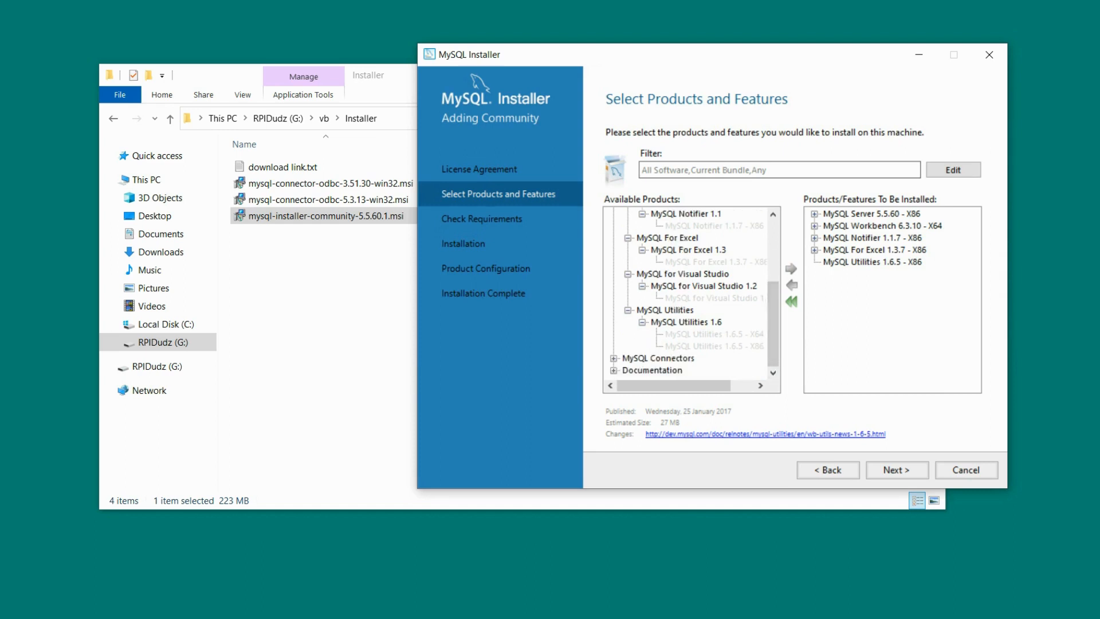
{"action": "left_click", "coordinate": [614, 358]}
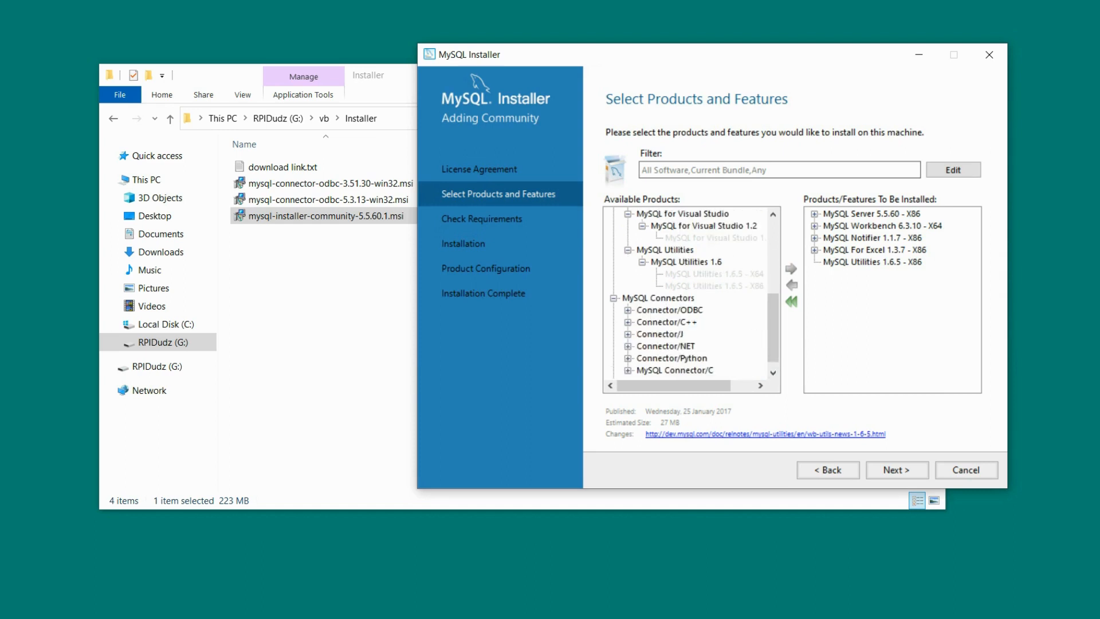
{"action": "left_click", "coordinate": [628, 309]}
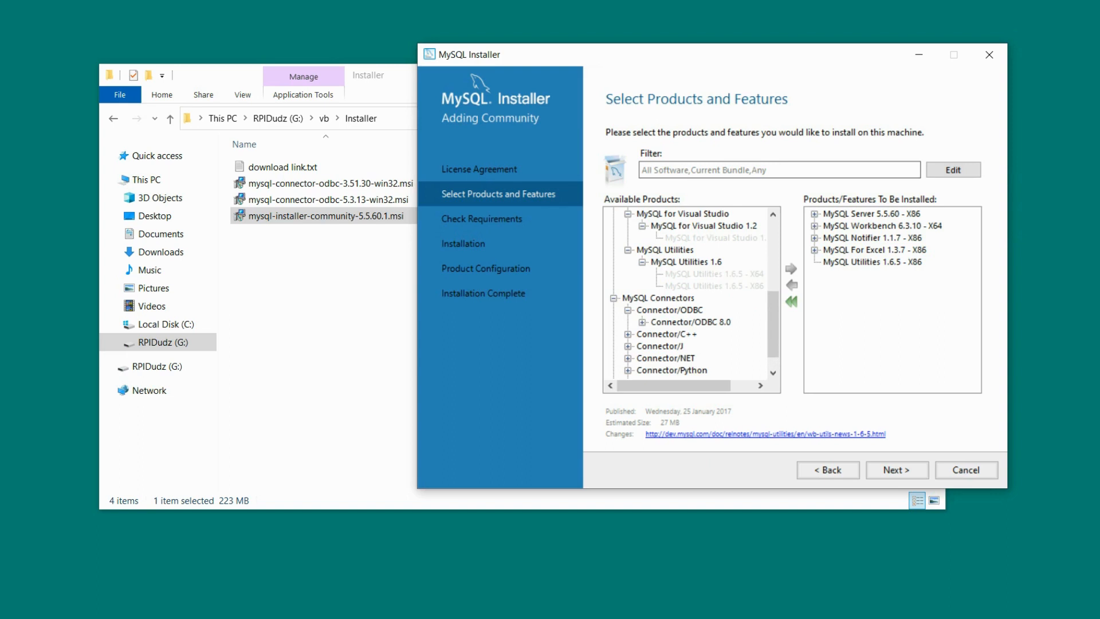
{"action": "left_click", "coordinate": [642, 322]}
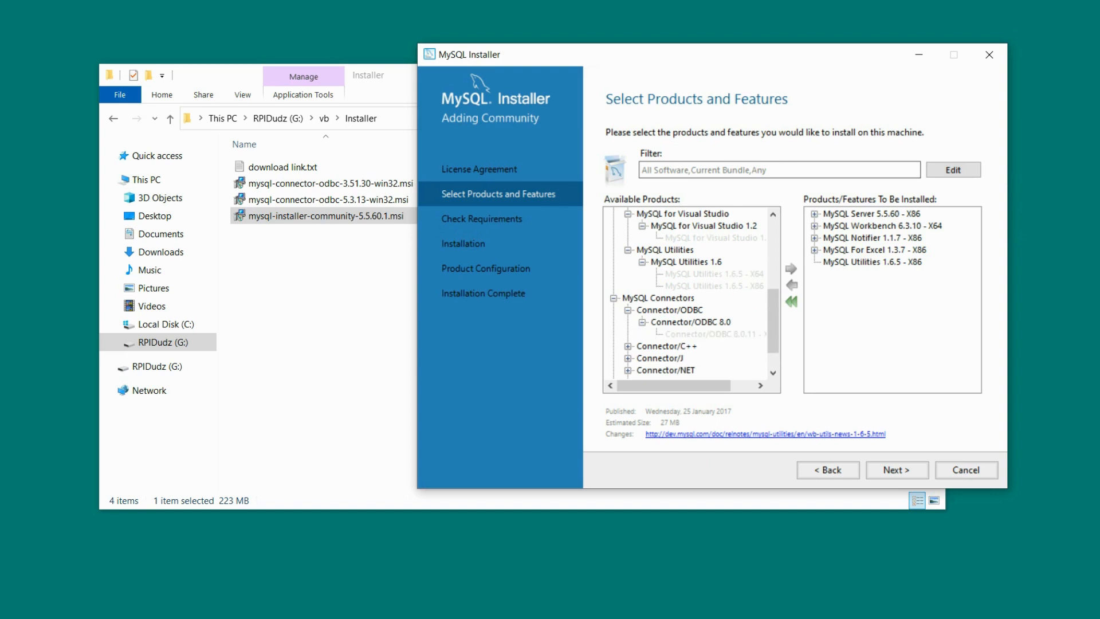
{"action": "scroll", "coordinate": [772, 320], "scroll_direction": "down", "scroll_amount": 1}
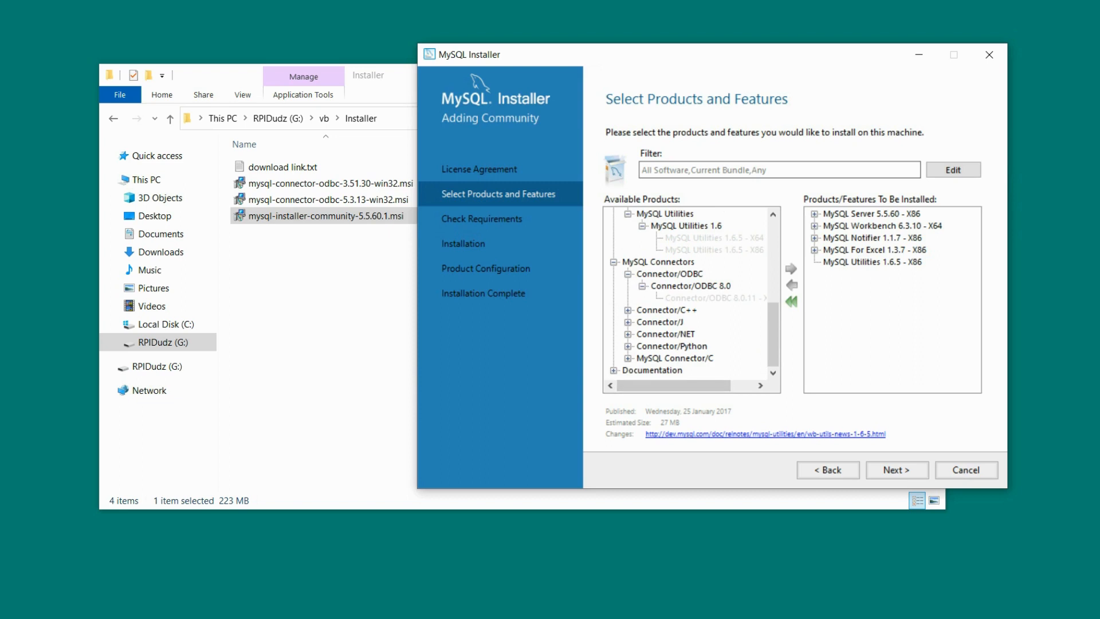
Add MySQL Documentation 5.5.60 - X86 from the Documentation category to the products to be installed.
{"action": "left_click", "coordinate": [614, 370]}
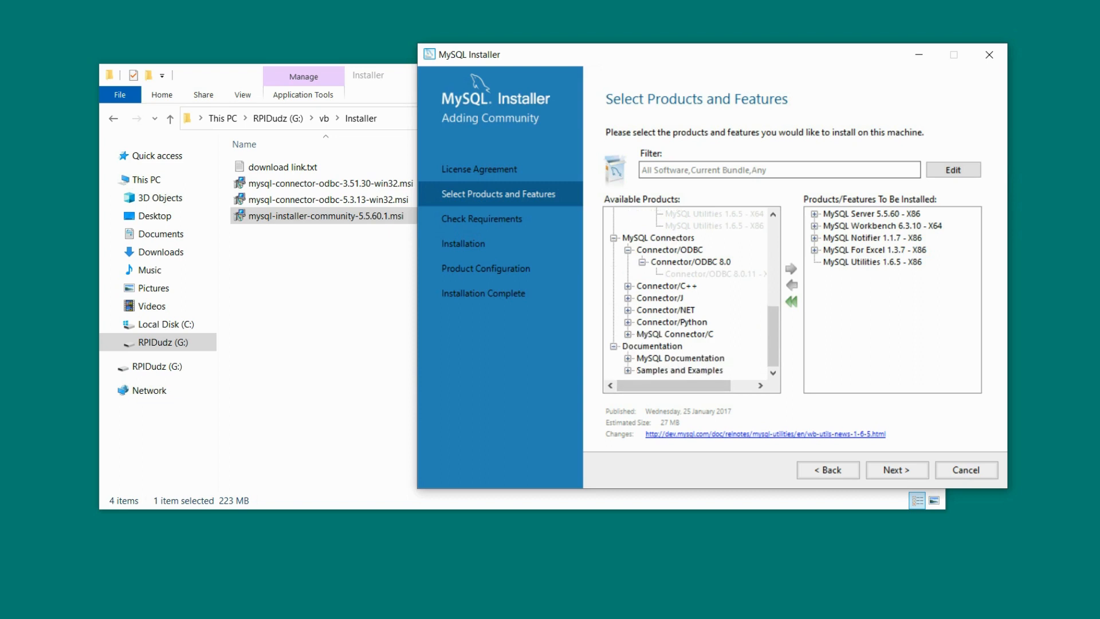
{"action": "left_click", "coordinate": [614, 238]}
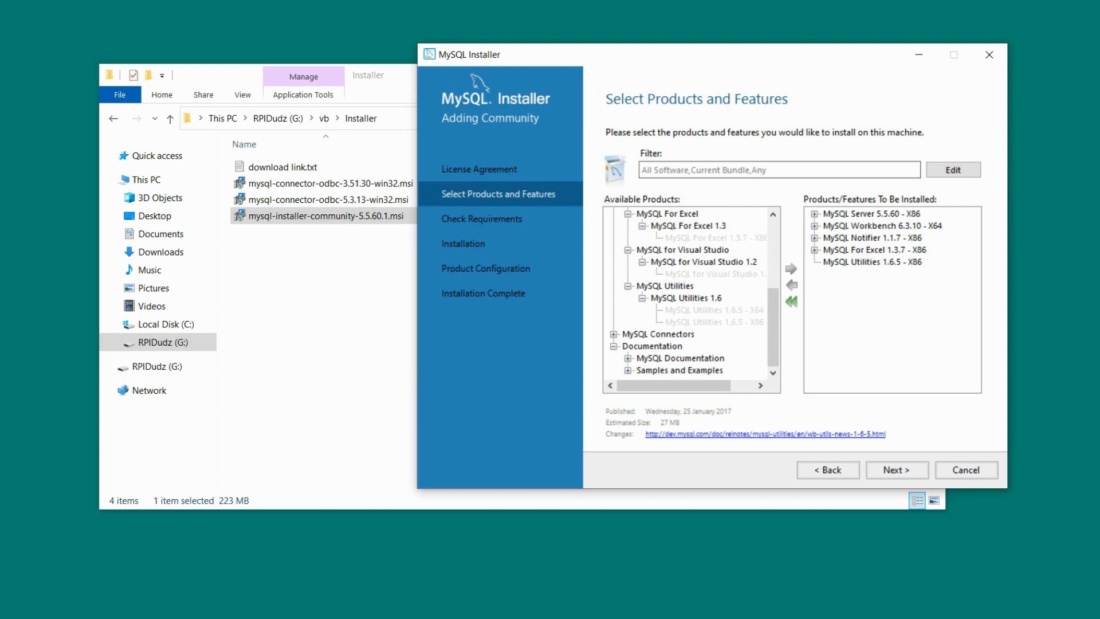
{"action": "left_click", "coordinate": [628, 358]}
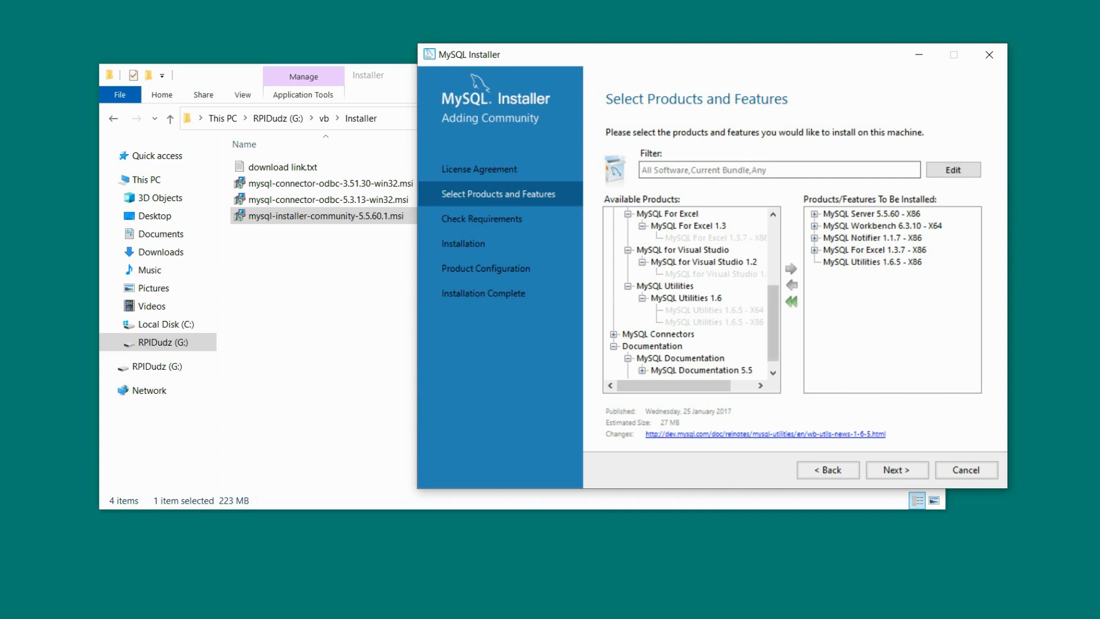
{"action": "left_click", "coordinate": [772, 373]}
{"action": "left_click", "coordinate": [642, 358]}
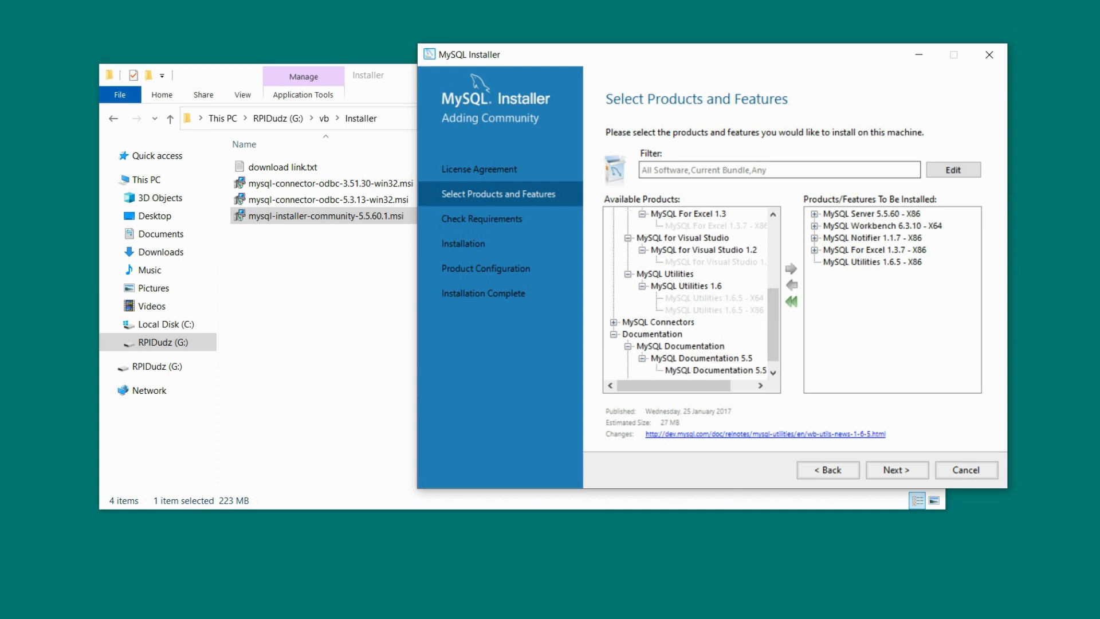
{"action": "left_click", "coordinate": [715, 371]}
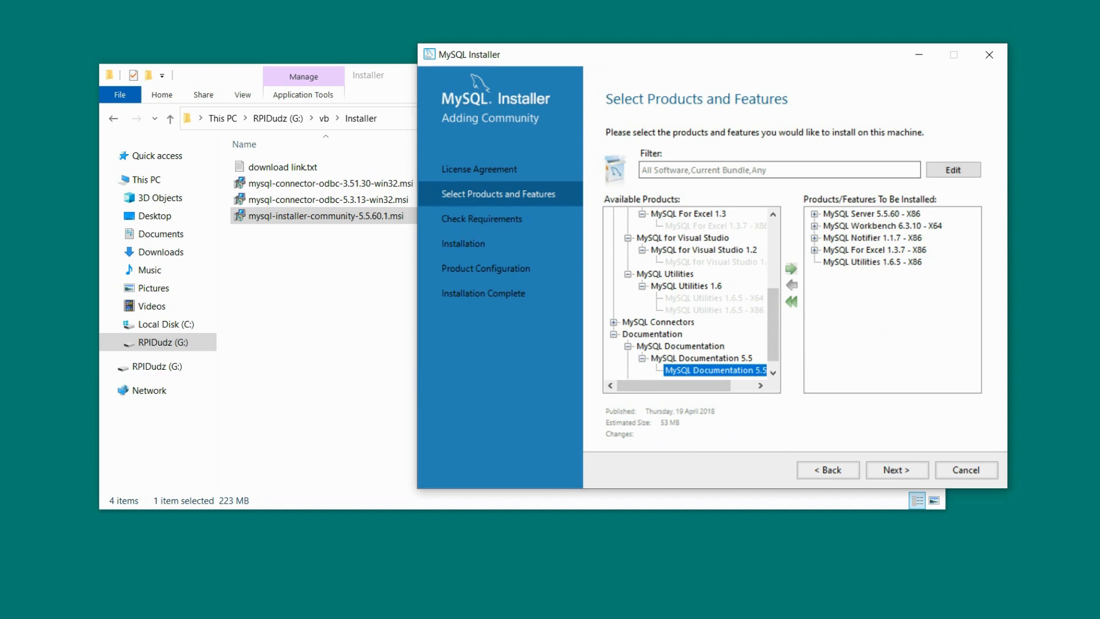
{"action": "left_click", "coordinate": [791, 269]}
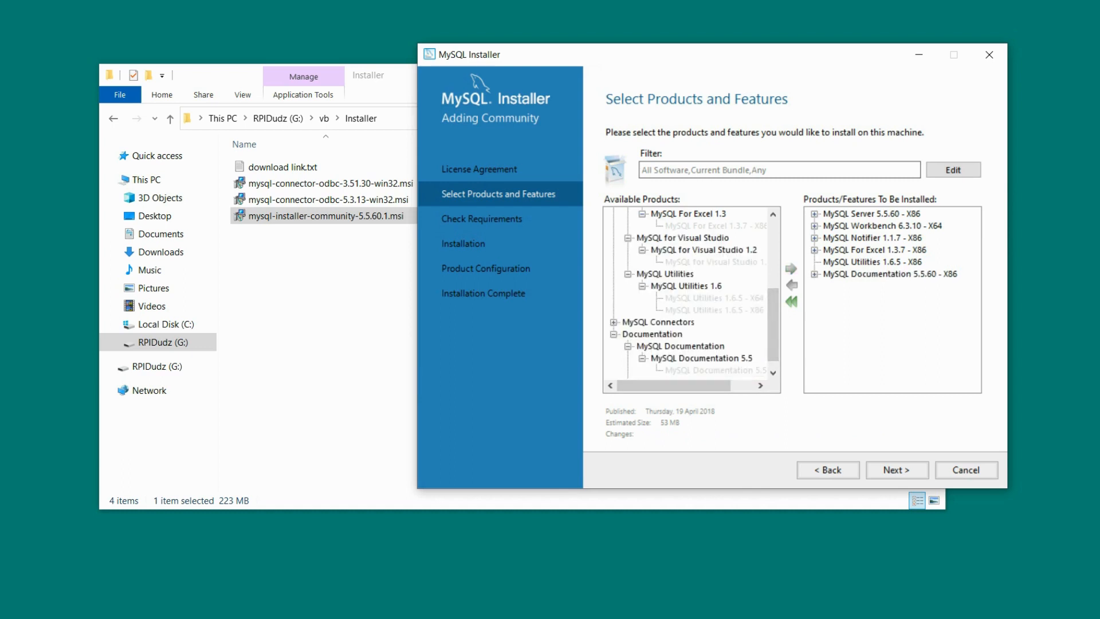
Add Samples and Examples 5.5.60 - X86 from the Documentation category to the products to be installed.
{"action": "left_click", "coordinate": [773, 372]}
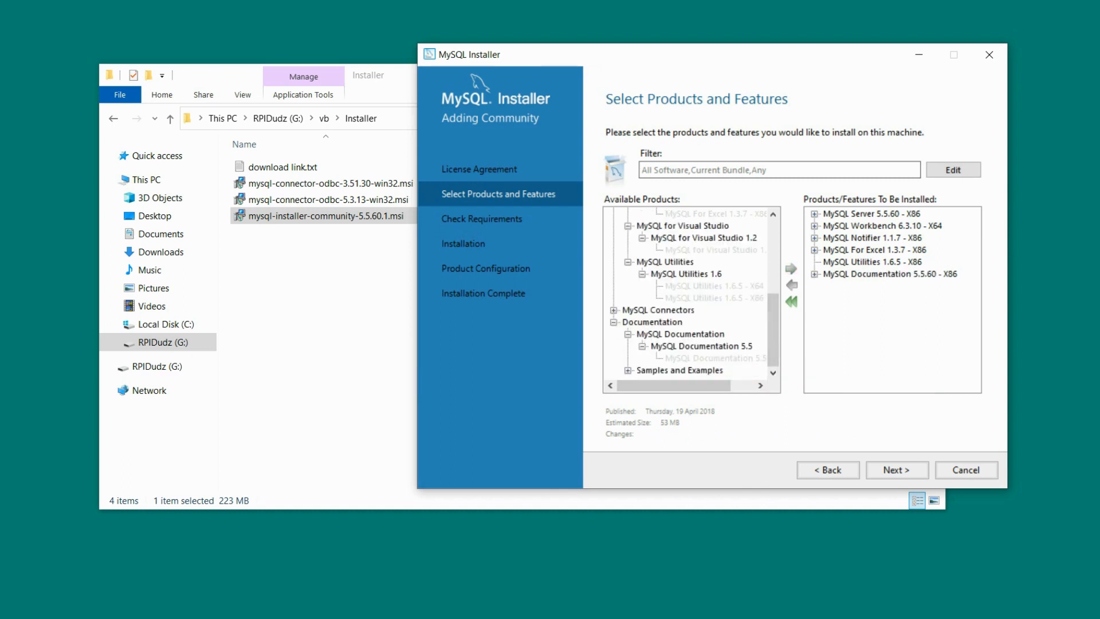
{"action": "left_click", "coordinate": [773, 372]}
{"action": "left_click", "coordinate": [642, 370]}
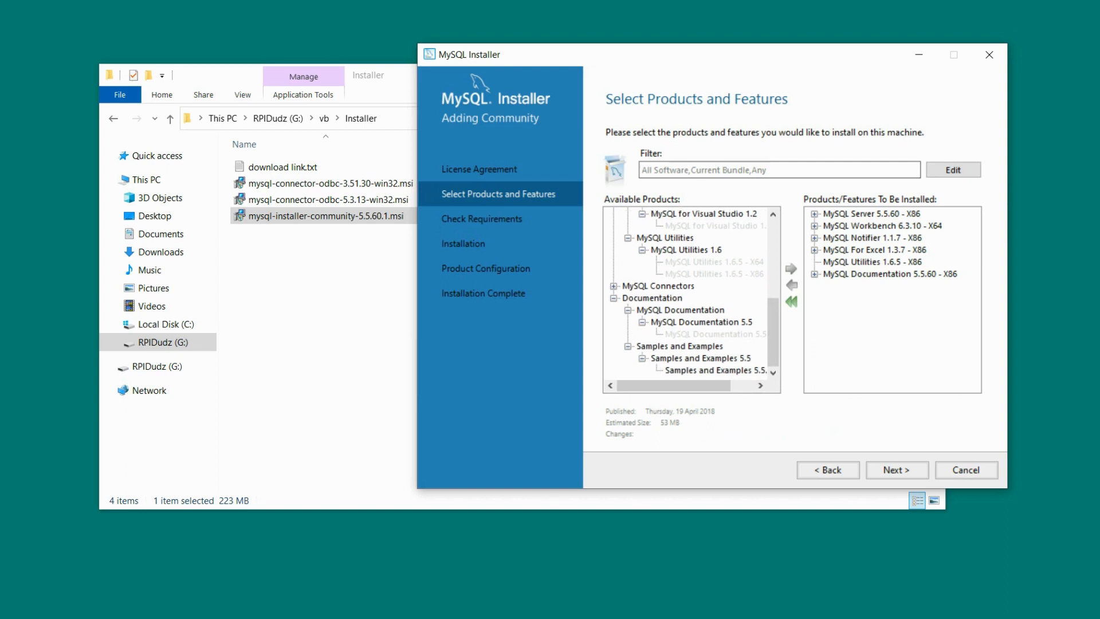
{"action": "left_click", "coordinate": [714, 370]}
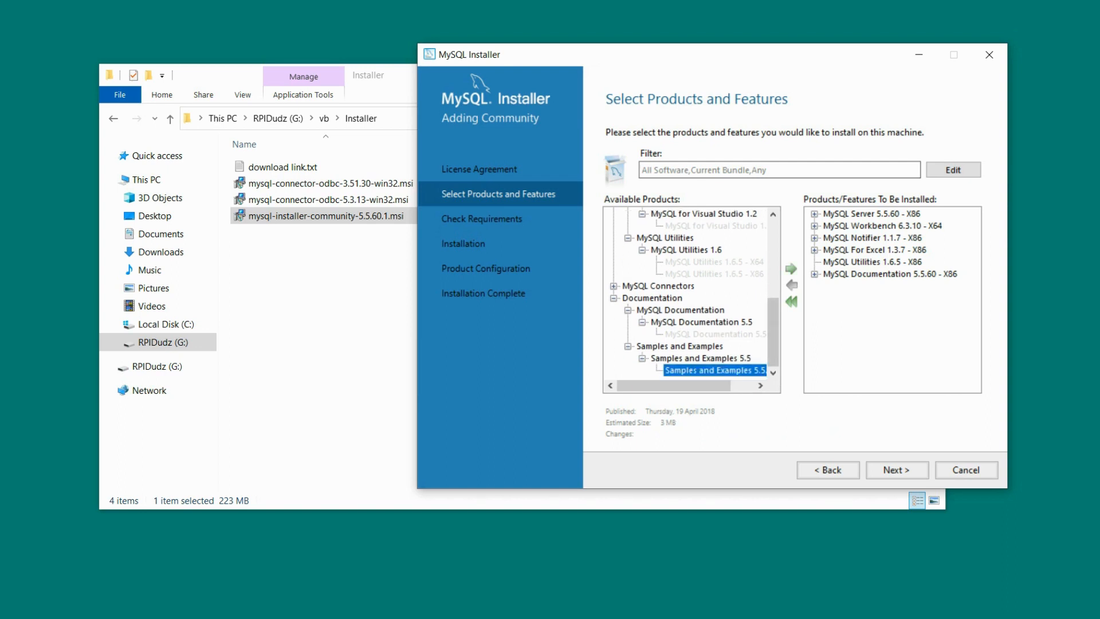
{"action": "left_click", "coordinate": [791, 269]}
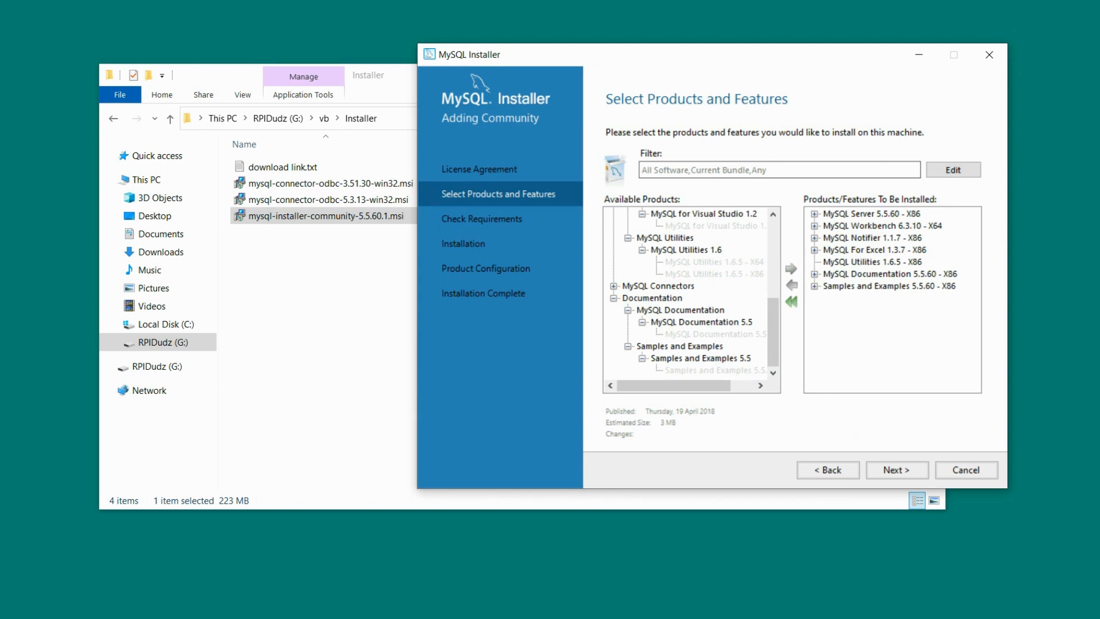
Continue without resolving the MySQL For Excel requirement and run the installation of the remaining selected products.
{"action": "left_click", "coordinate": [896, 469]}
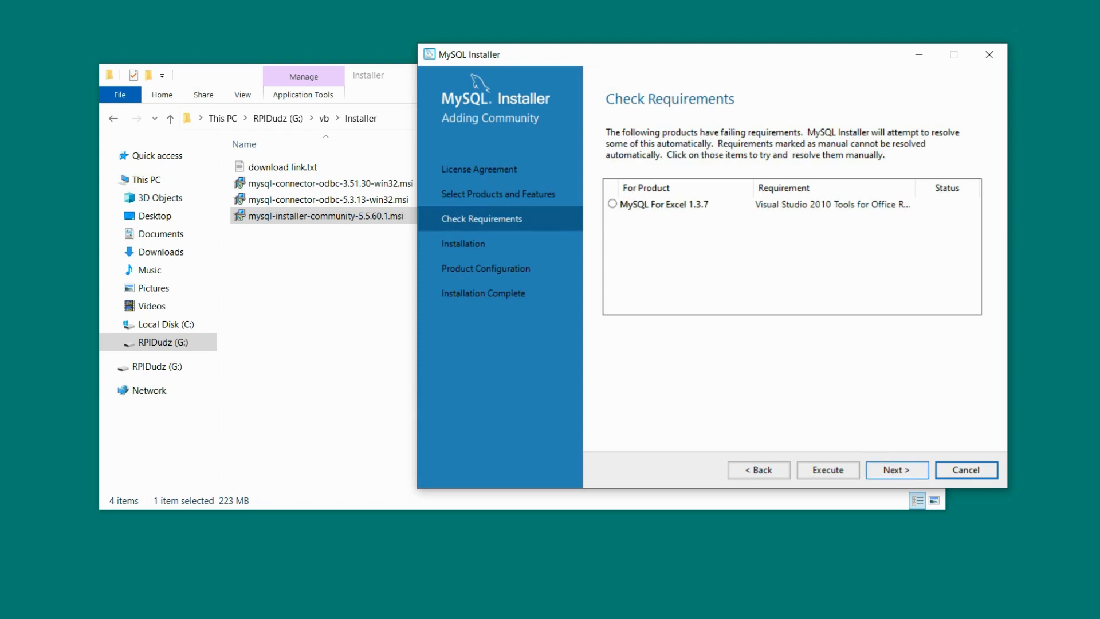
{"action": "left_click", "coordinate": [896, 470]}
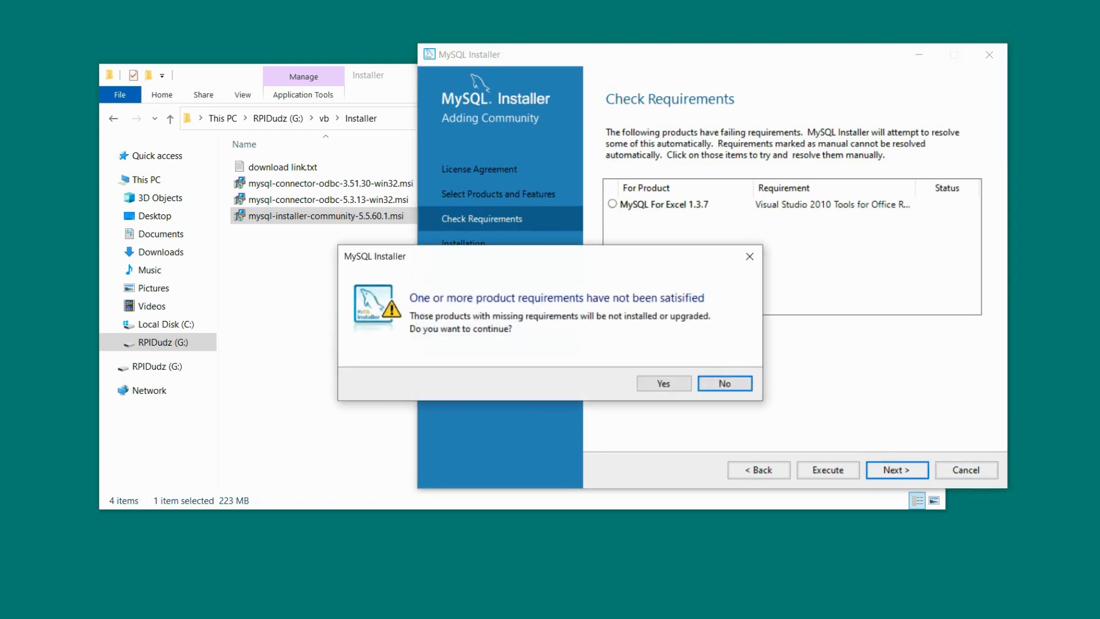
{"action": "left_click", "coordinate": [663, 383]}
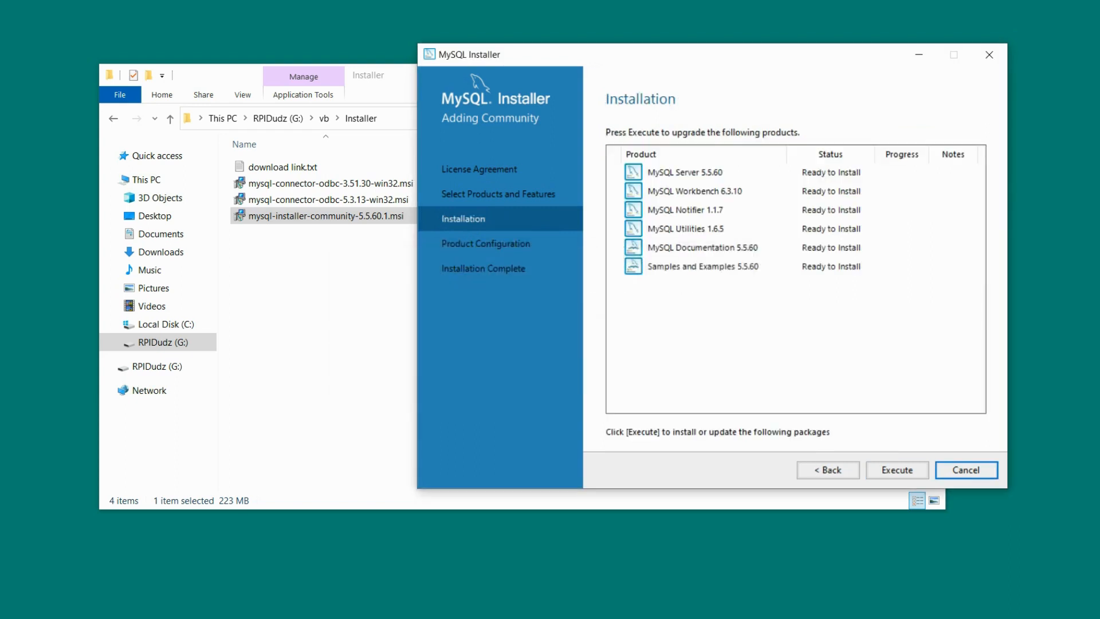
{"action": "left_click", "coordinate": [897, 470]}
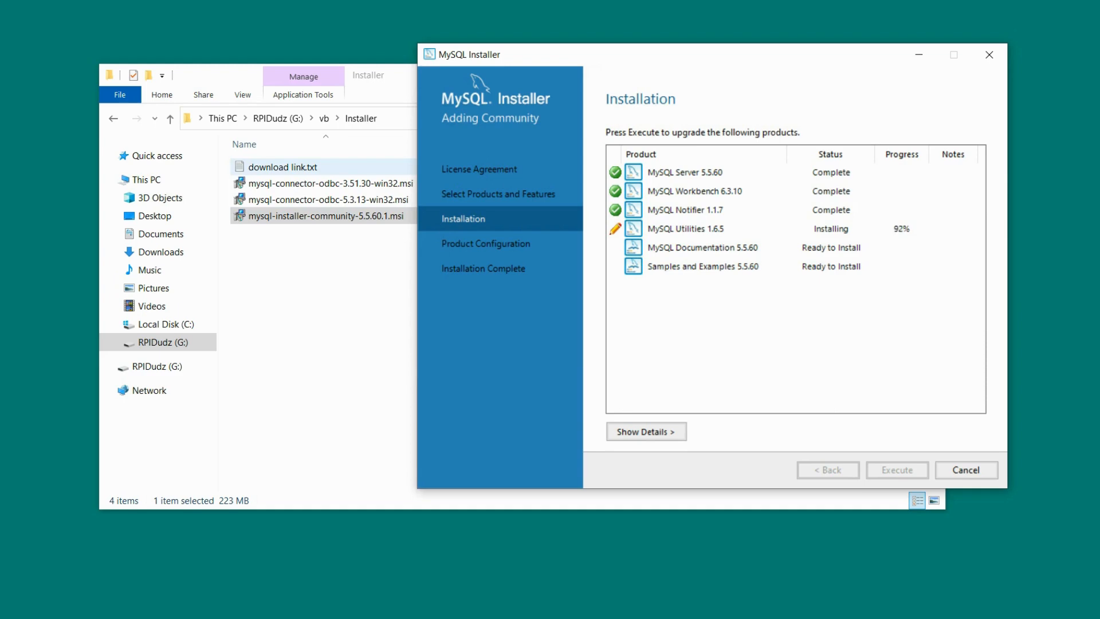
Review the connector and server download links in download link.txt, then close it and minimize the Installer folder window.
{"action": "double_click", "coordinate": [282, 167]}
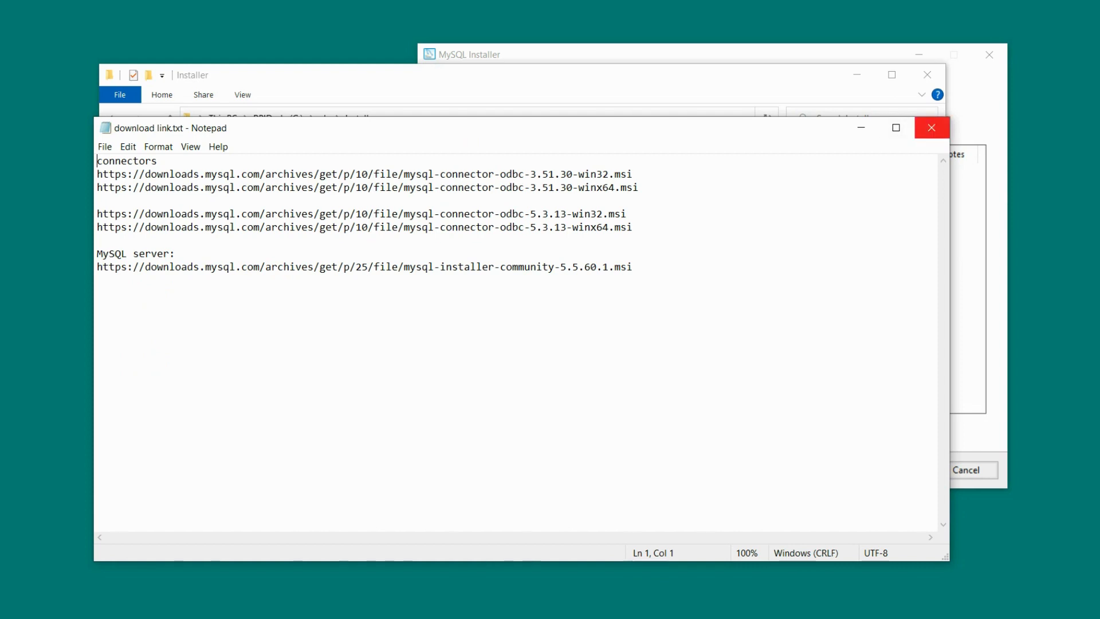
{"action": "left_click", "coordinate": [931, 127]}
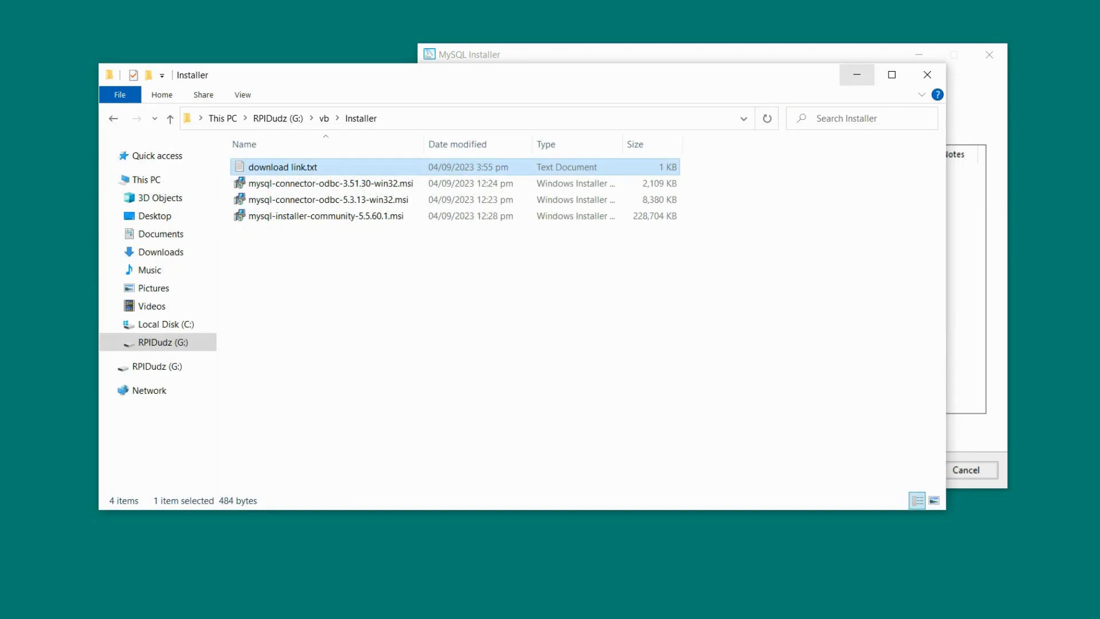
{"action": "left_click", "coordinate": [857, 74]}
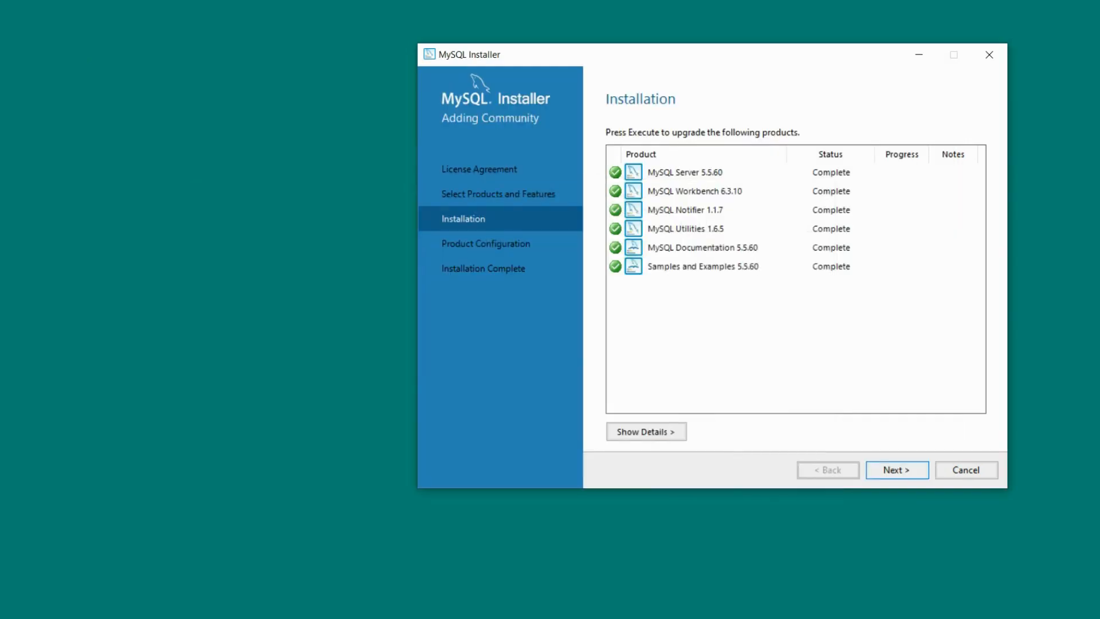
Proceed to configuring MySQL Server 5.5.60 and accept the Development Computer type with TCP/IP on port 3306.
{"action": "left_click", "coordinate": [896, 470]}
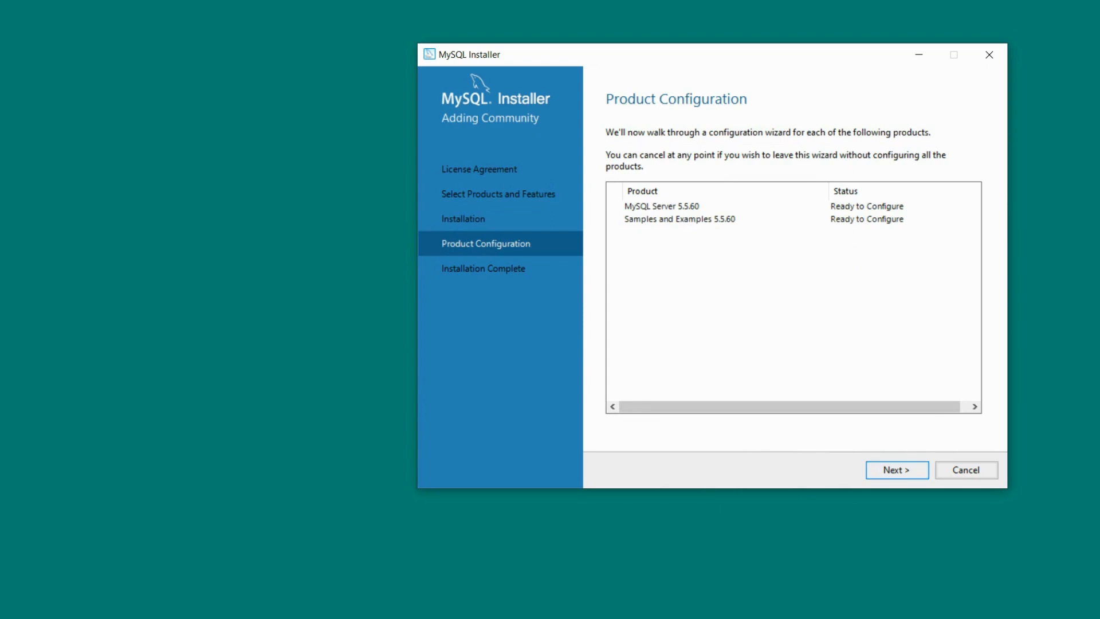
{"action": "left_click", "coordinate": [897, 470]}
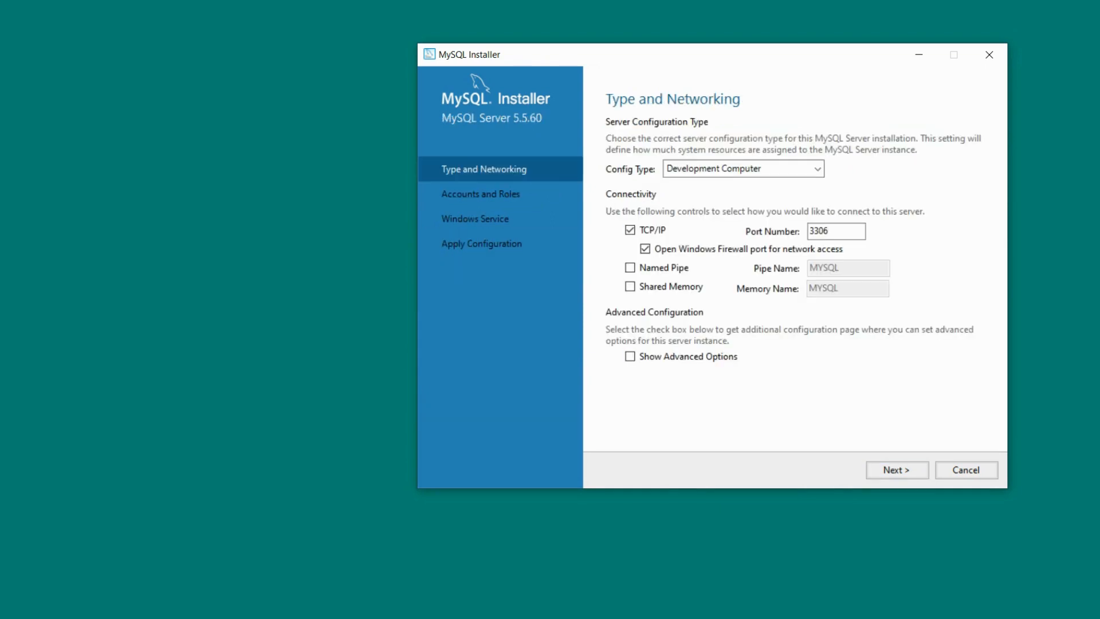
{"action": "left_click", "coordinate": [896, 469]}
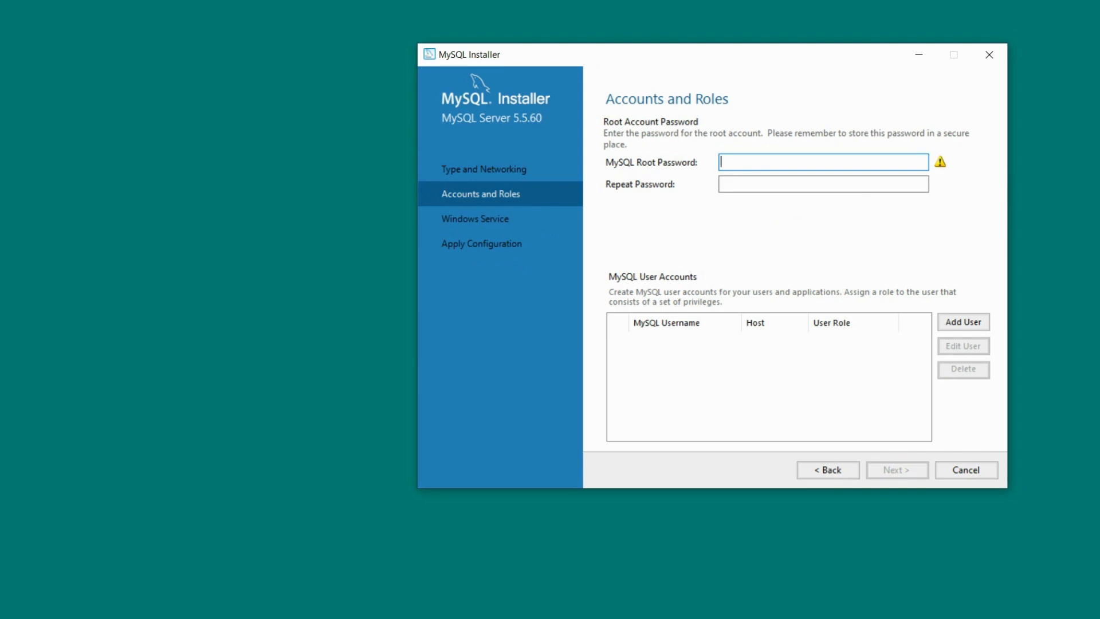
Enter and repeat the MySQL root account password without adding any user accounts, and continue to the Windows service settings.
{"action": "type", "text": "••••••••"}
{"action": "key", "text": "BackSpace"}
{"action": "key", "text": "BackSpace"}
{"action": "key", "text": "BackSpace"}
{"action": "key", "text": "BackSpace"}
{"action": "key", "text": "BackSpace"}
{"action": "key", "text": "BackSpace"}
{"action": "key", "text": "BackSpace"}
{"action": "key", "text": "BackSpace"}
{"action": "type", "text": "••••••••"}
{"action": "key", "text": "Tab"}
{"action": "type", "text": "••••••••"}
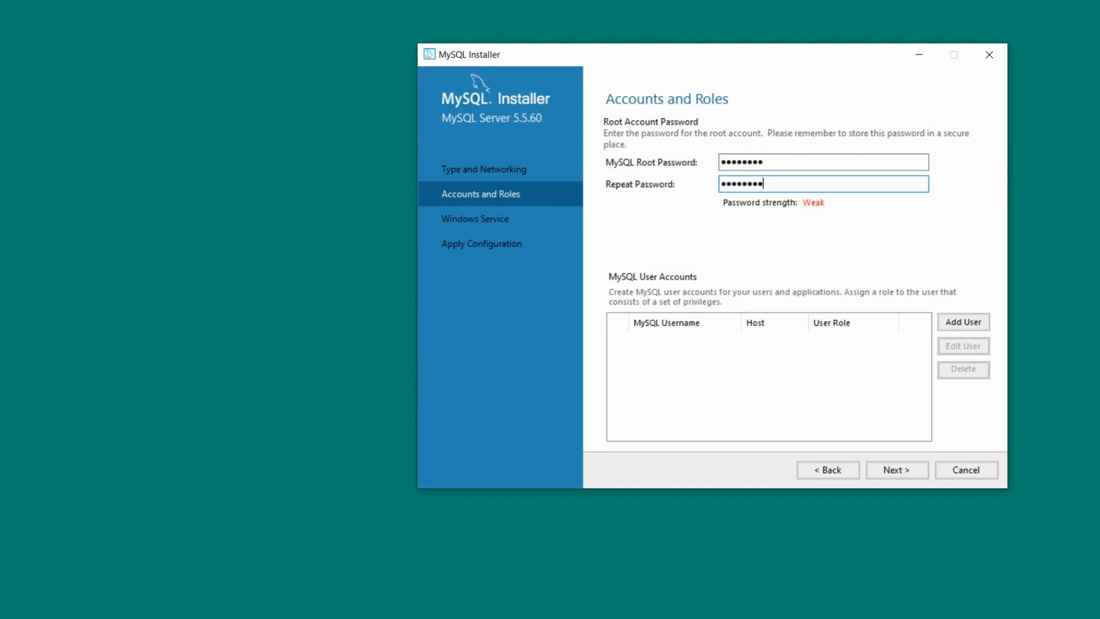
{"action": "left_click", "coordinate": [897, 470]}
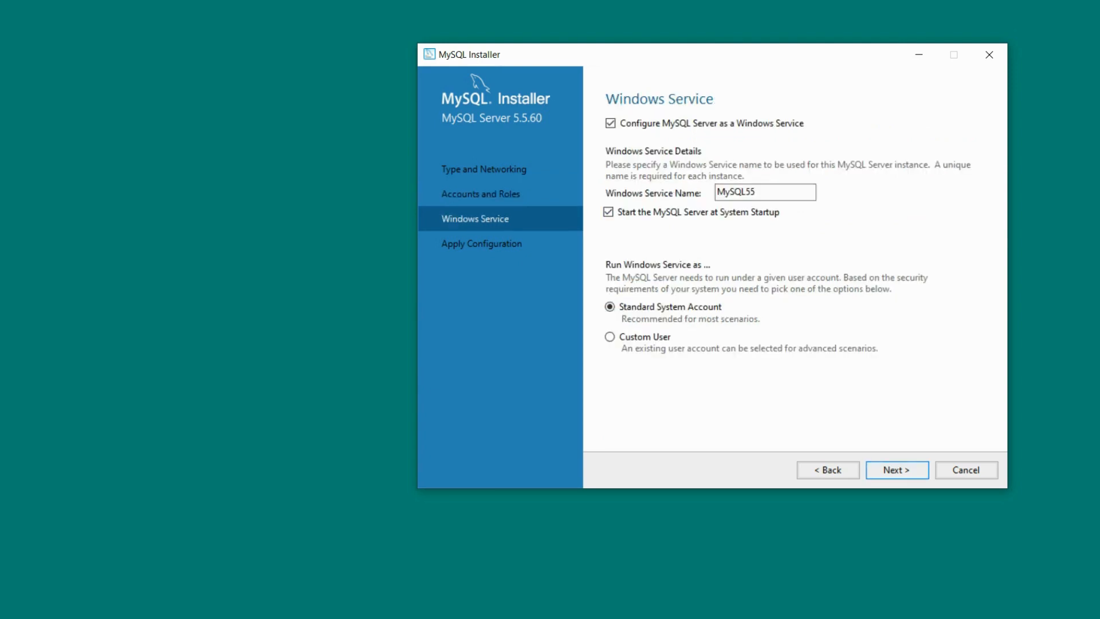
Accept the MySQL55 Windows service under the Standard System Account, and apply and finish the MySQL Server 5.5.60 configuration.
{"action": "key", "text": "Return"}
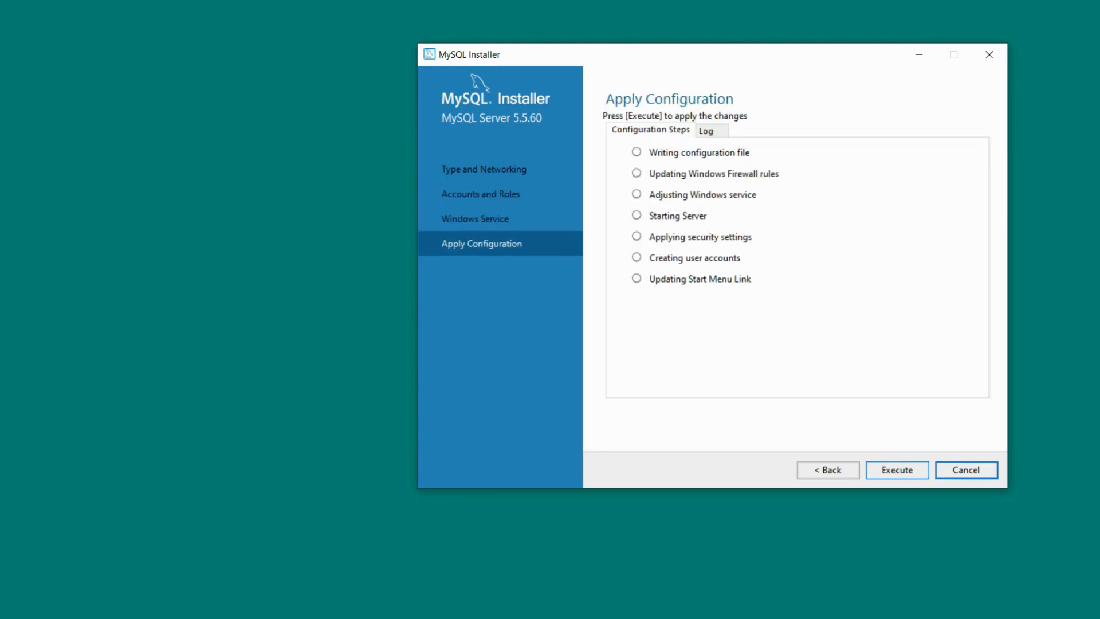
{"action": "key", "text": "Return"}
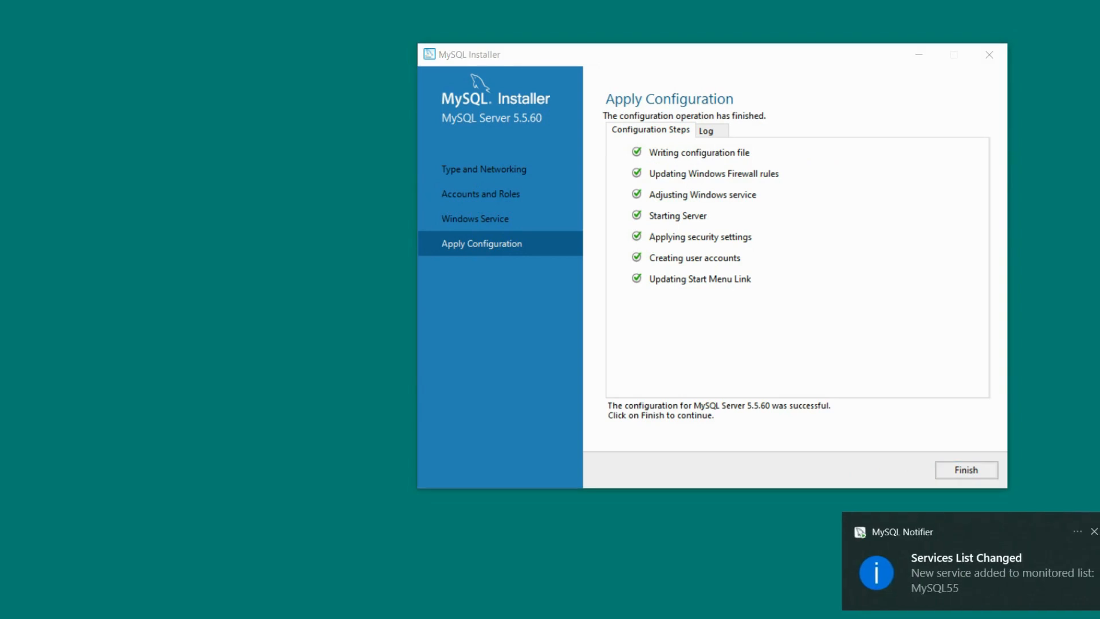
{"action": "left_click", "coordinate": [1094, 532]}
{"action": "left_click", "coordinate": [966, 470]}
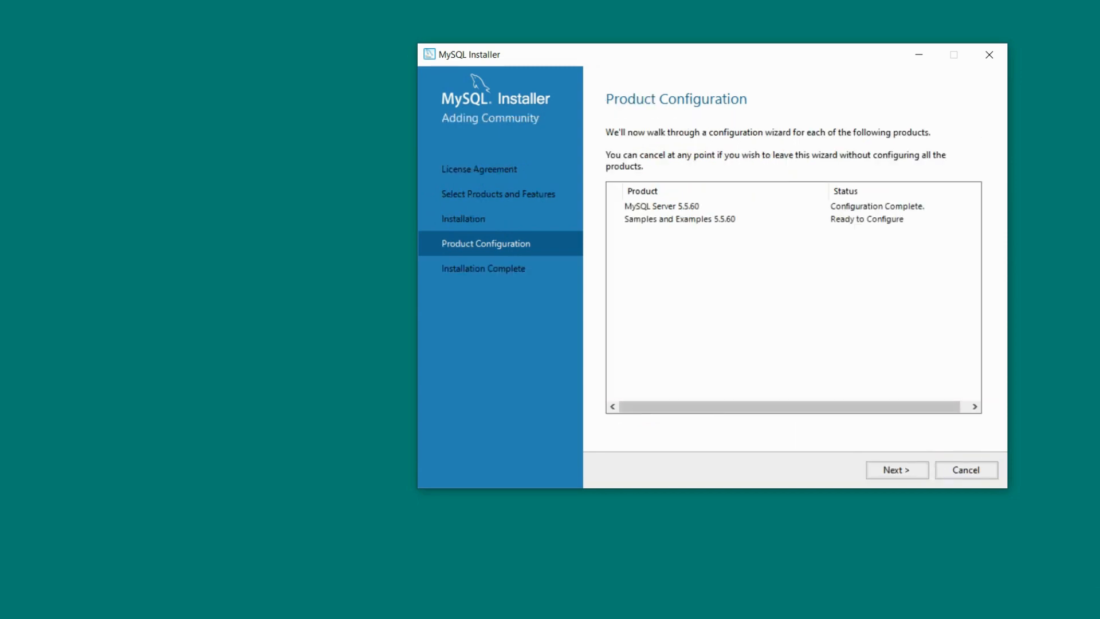
Start configuring Samples and Examples 5.5.60, enter the root account password and check the connection to MySQL Server 5.5.60.
{"action": "left_click", "coordinate": [897, 469]}
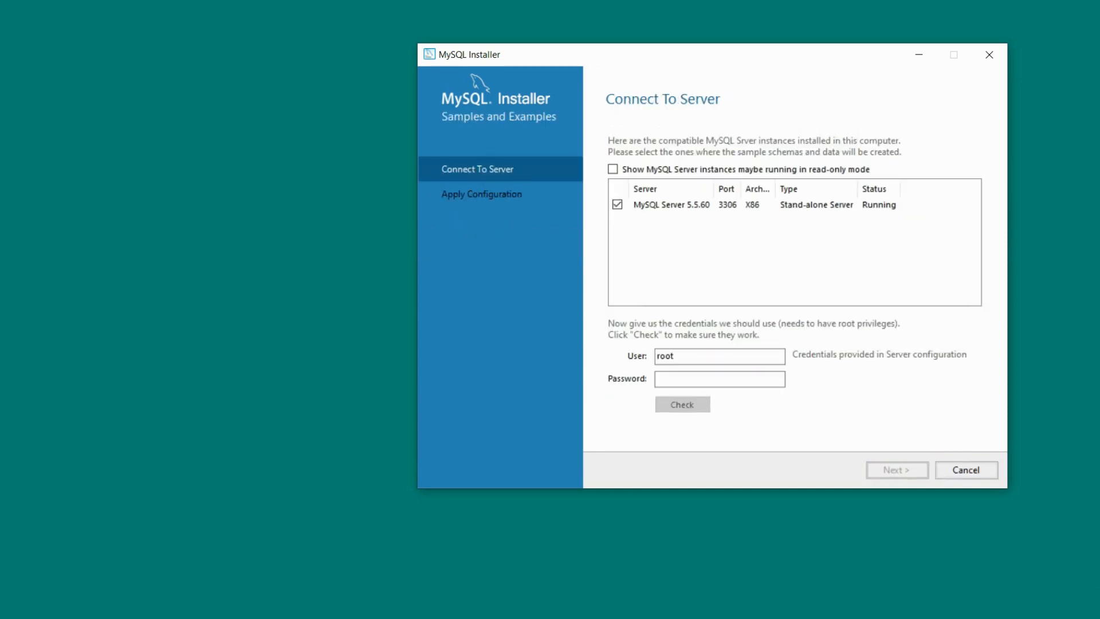
{"action": "left_click", "coordinate": [720, 379]}
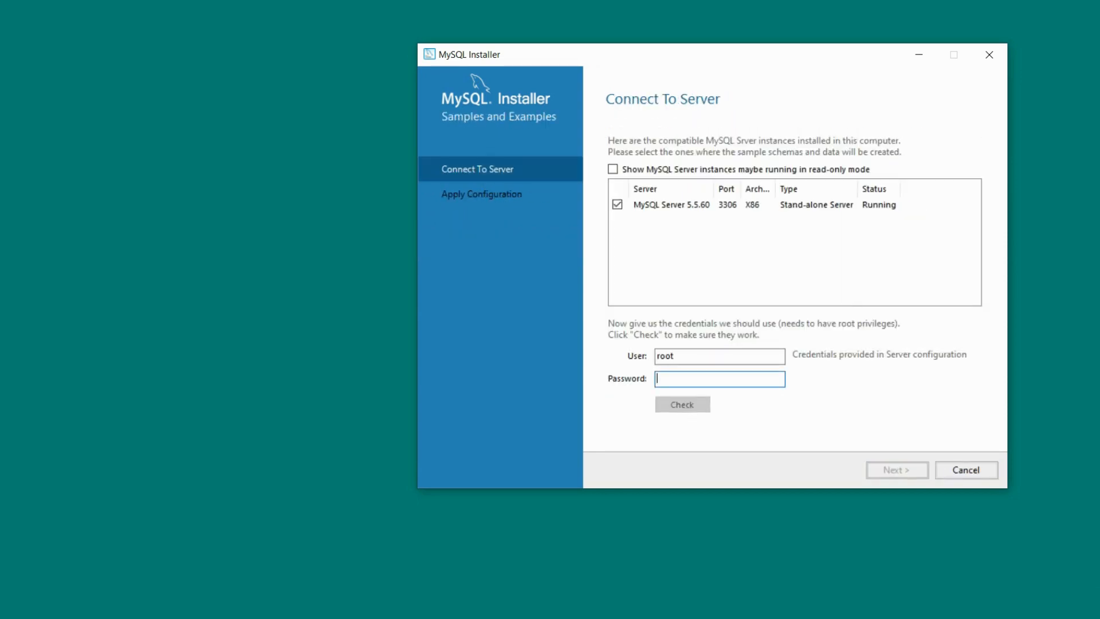
{"action": "type", "text": "*******"}
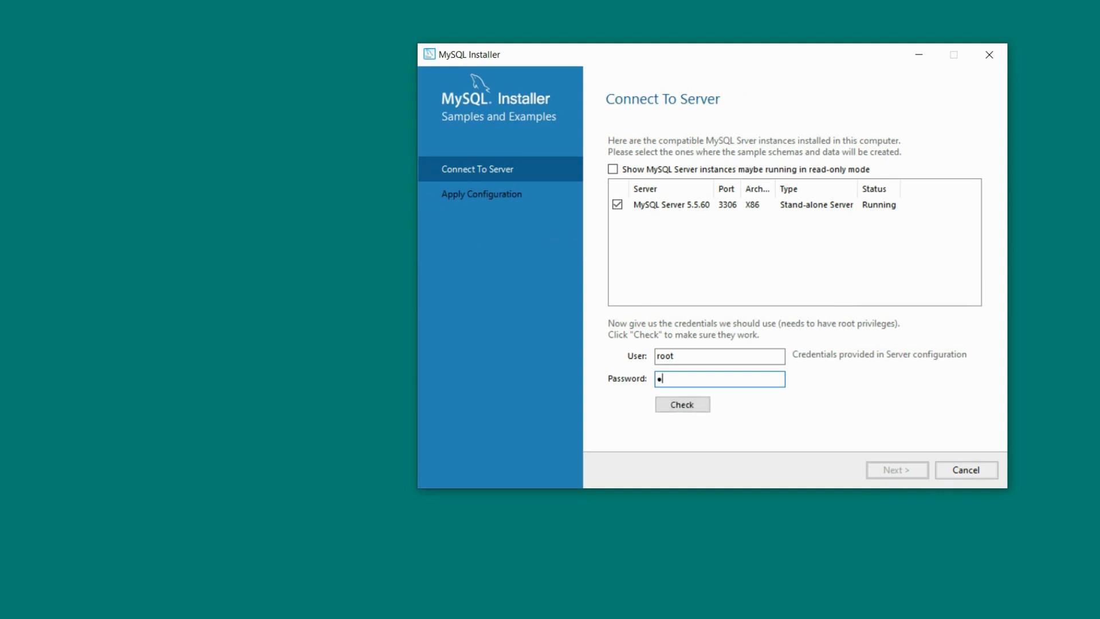
{"action": "type", "text": "*"}
{"action": "key", "text": "Tab"}
{"action": "key", "text": "space"}
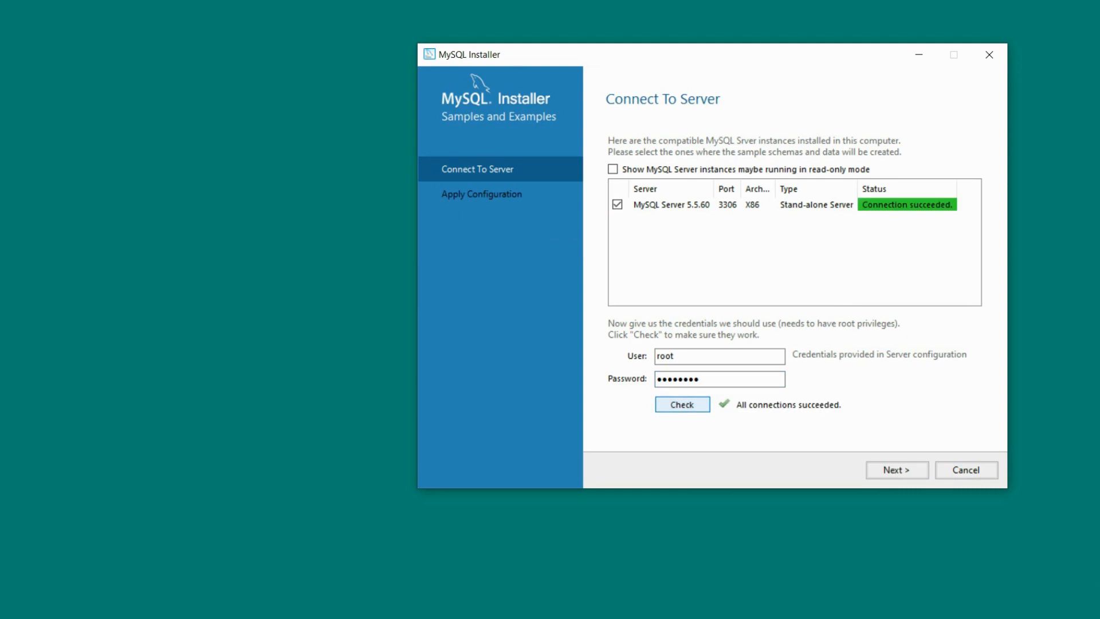
Apply and finish the Samples and Examples 5.5.60 configuration.
{"action": "left_click", "coordinate": [897, 469]}
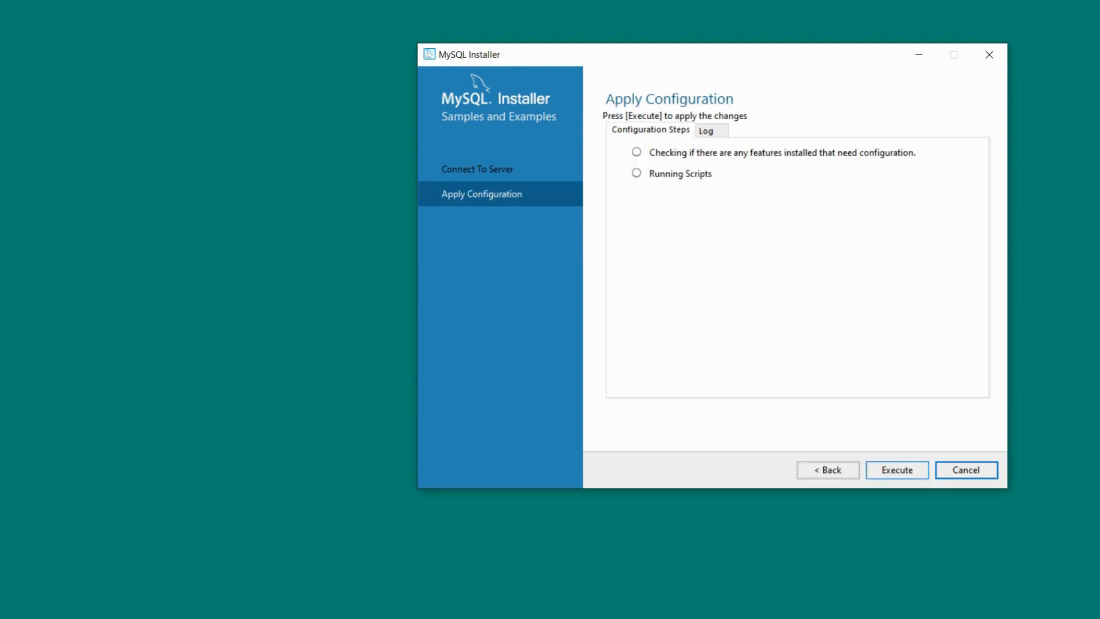
{"action": "left_click", "coordinate": [897, 469]}
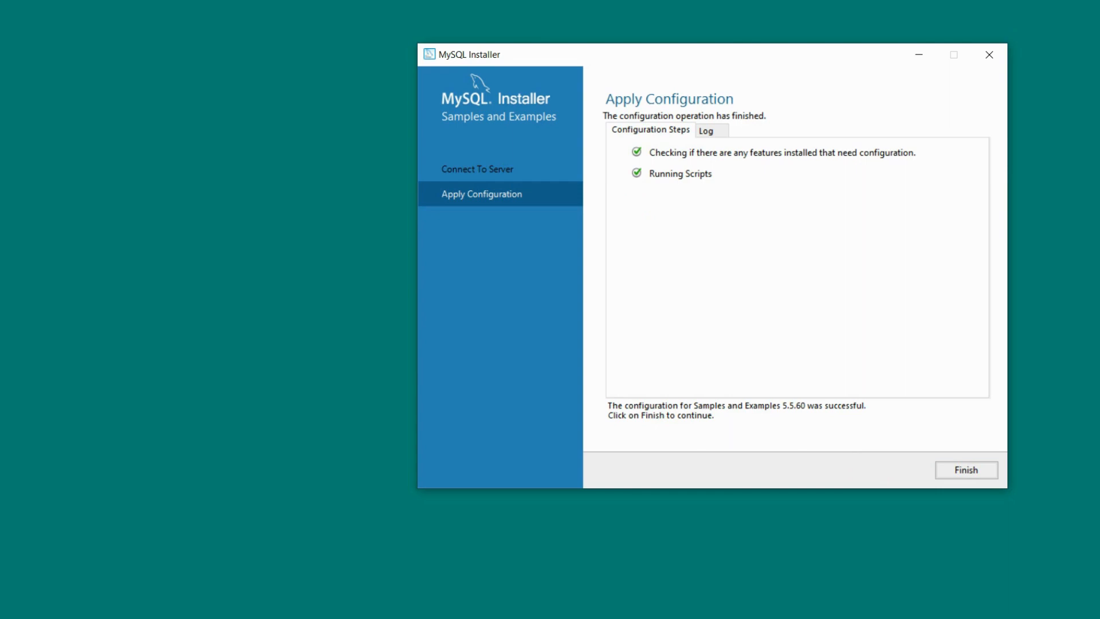
{"action": "left_click", "coordinate": [965, 470]}
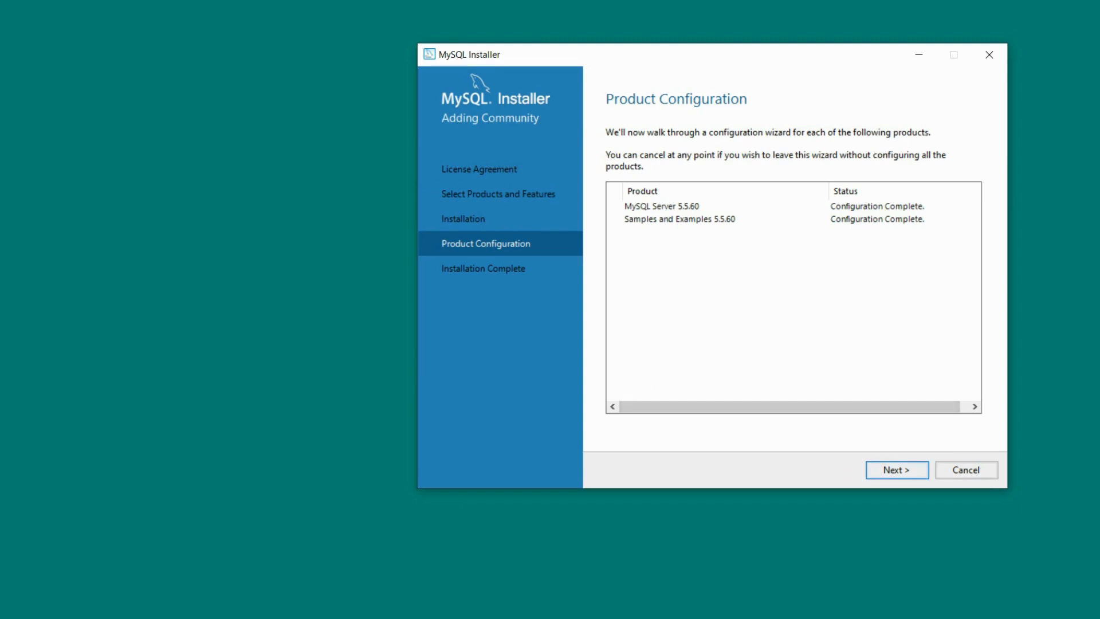
Complete the MySQL installation with the option to start MySQL Workbench after setup enabled.
{"action": "left_click", "coordinate": [897, 470]}
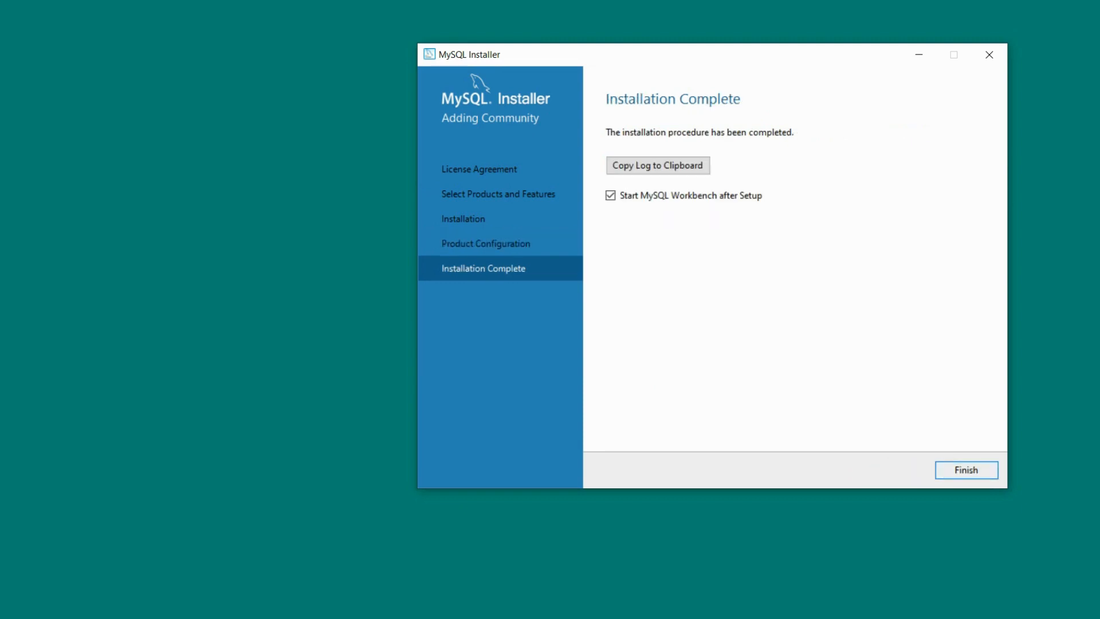
{"action": "key", "text": "Return"}
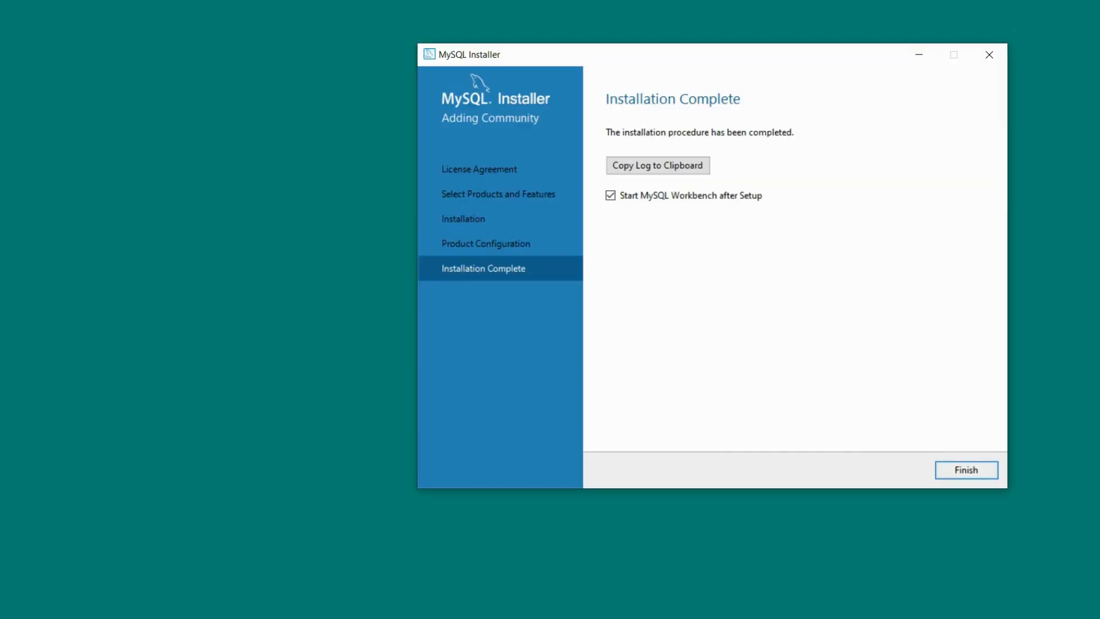
{"action": "key", "text": "Return"}
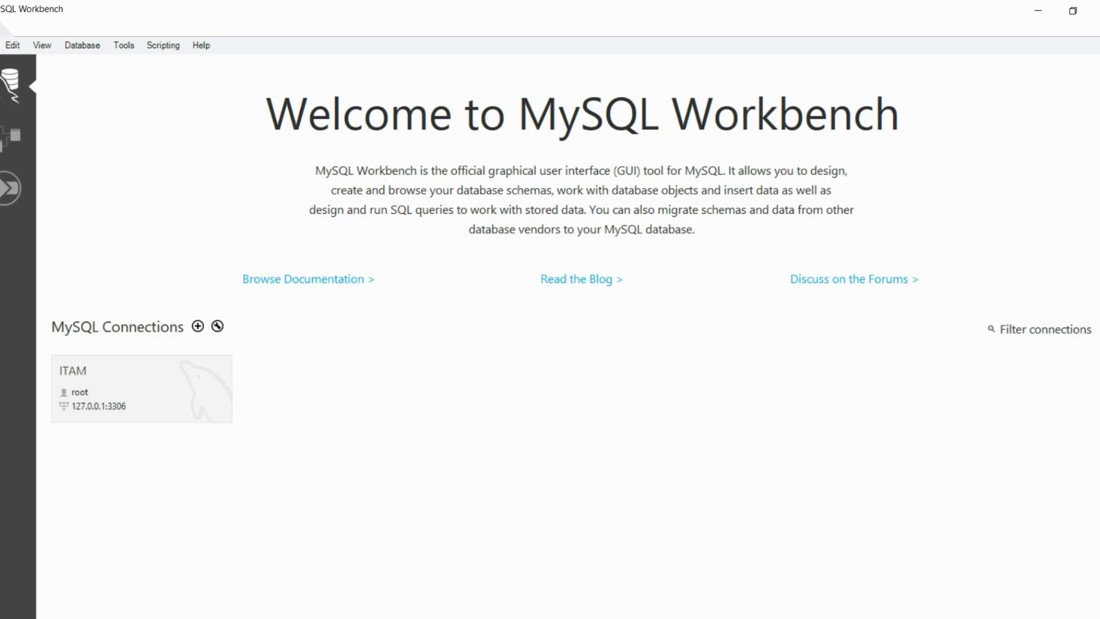
Open the ITAM connection in MySQL Workbench by entering the root account password.
{"action": "left_click", "coordinate": [142, 389]}
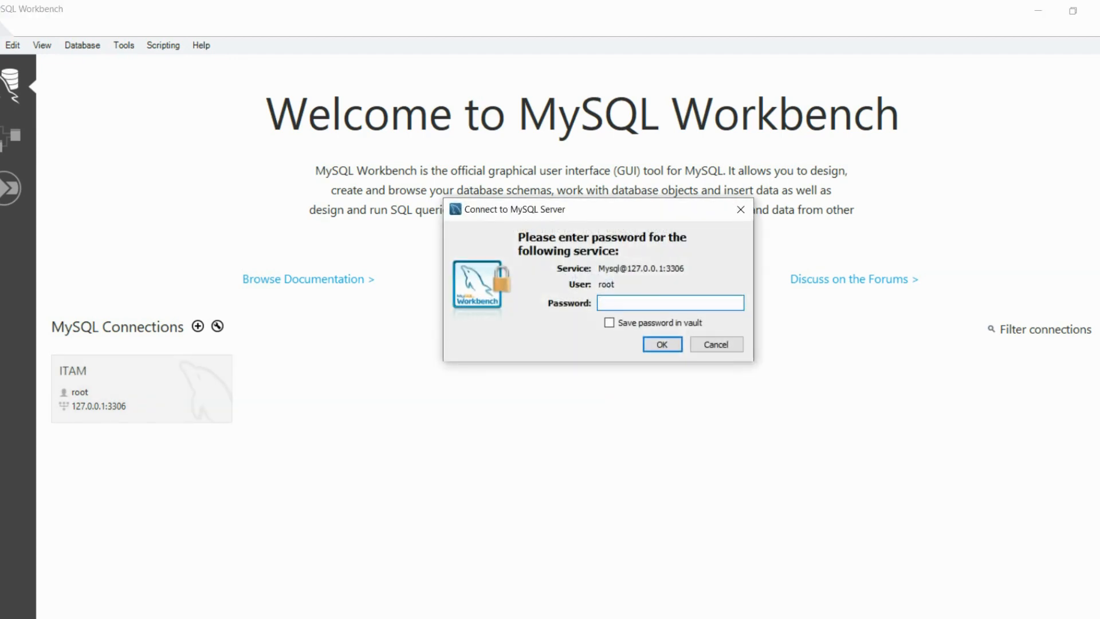
{"action": "type", "text": "********"}
{"action": "key", "text": "Return"}
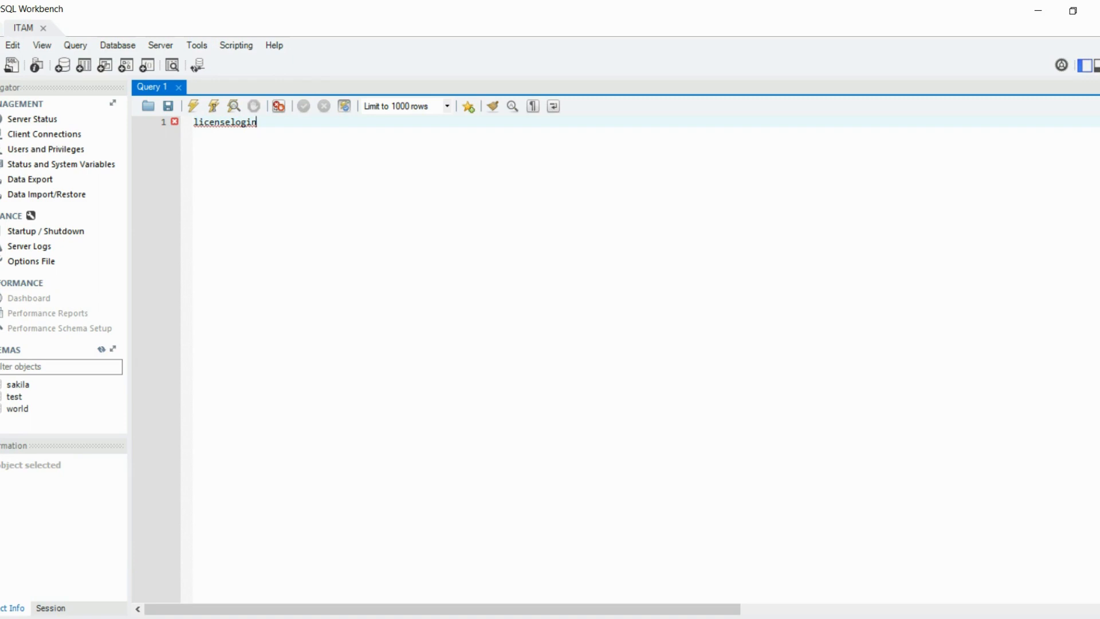
Close the Query 1 editor and exit MySQL Workbench.
{"action": "left_click", "coordinate": [178, 88]}
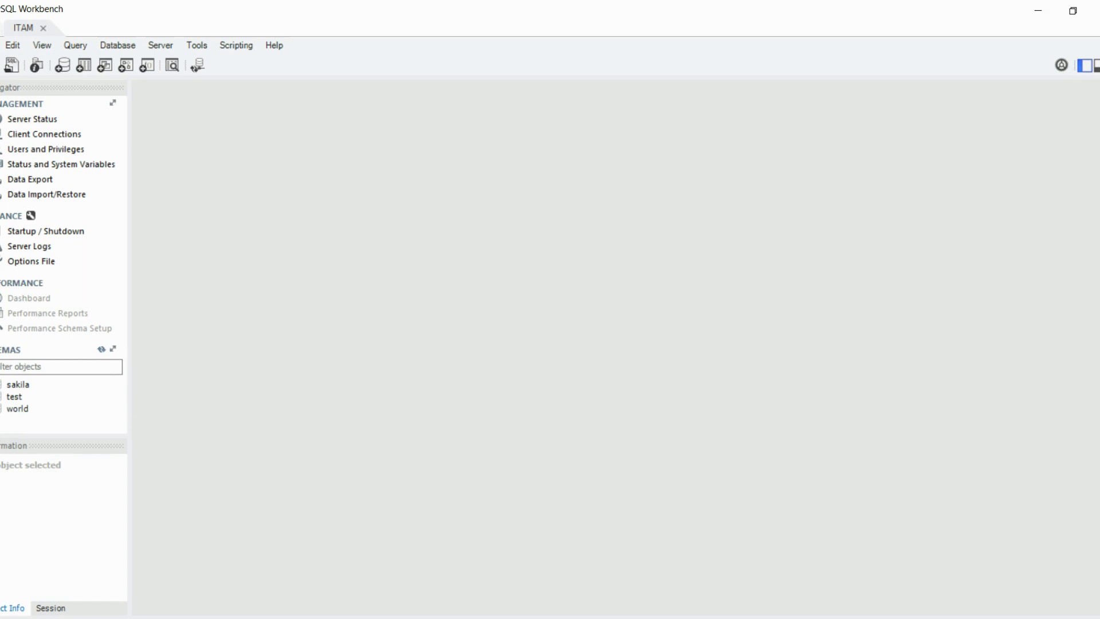
{"action": "left_click", "coordinate": [1096, 11]}
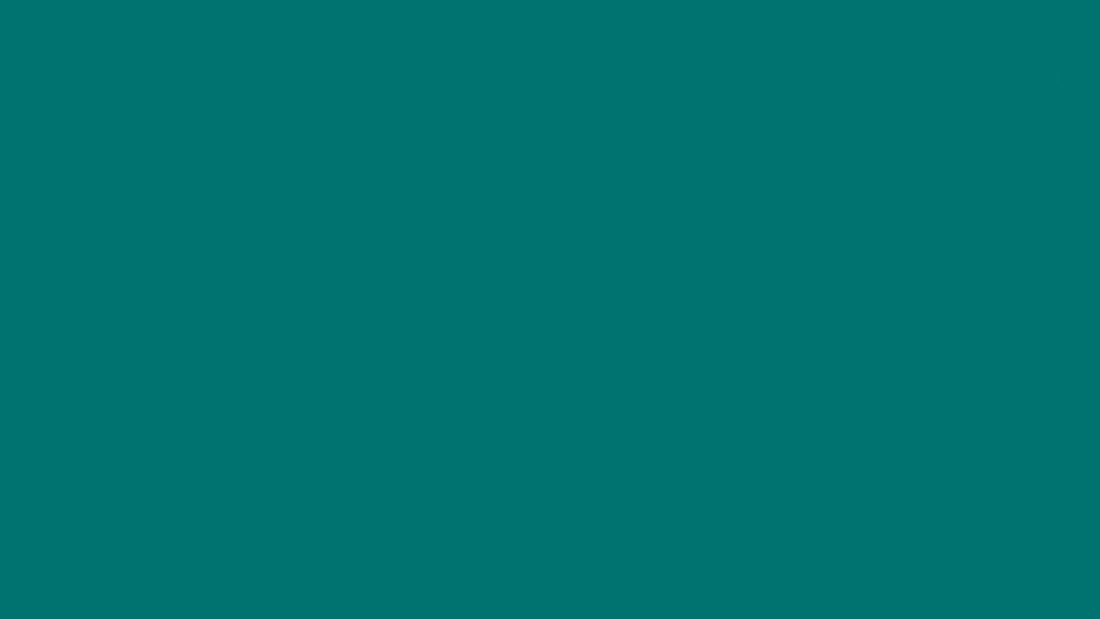
Check Programs and Features in Control Panel for the installed MySQL connectors, server and Workbench, and close the window.
{"action": "key", "text": "super"}
{"action": "type", "text": "co"}
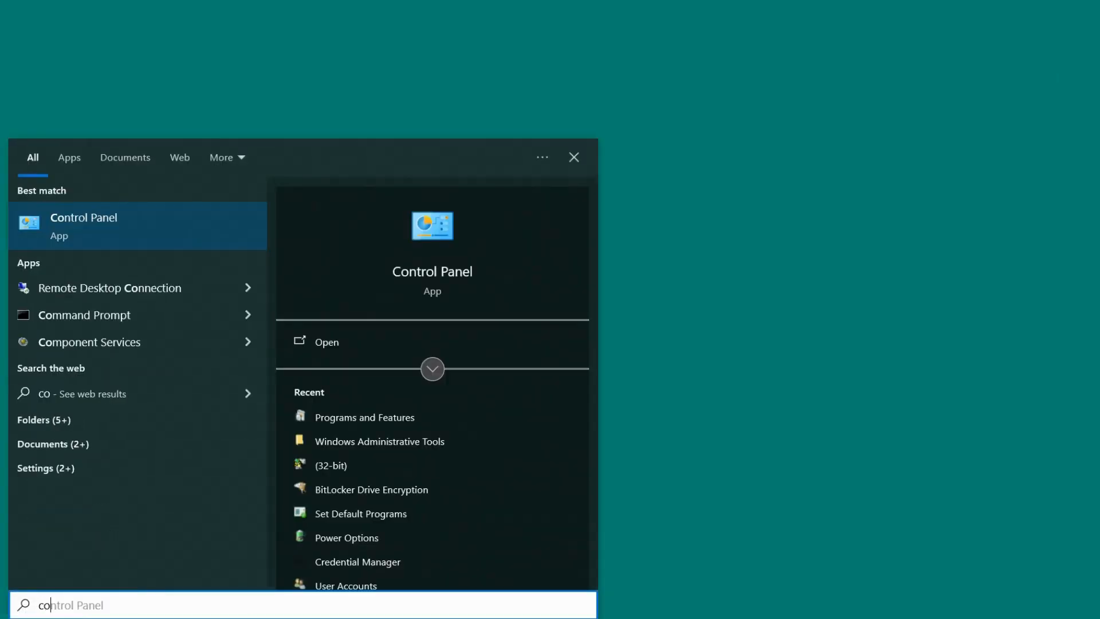
{"action": "type", "text": "ntrol"}
{"action": "key", "text": "Return"}
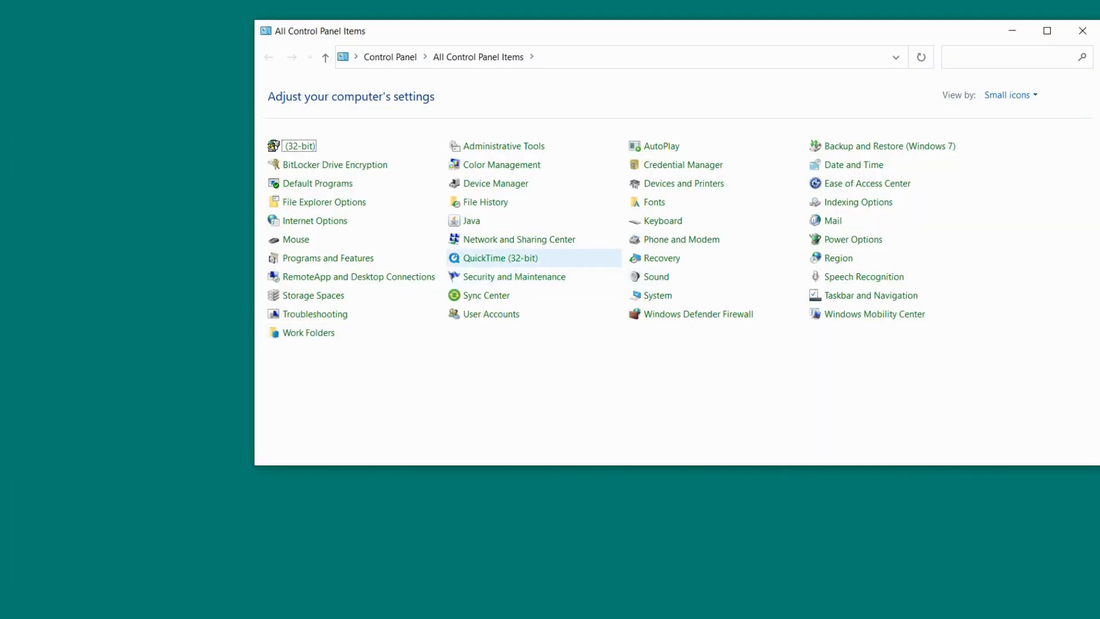
{"action": "left_click", "coordinate": [328, 258]}
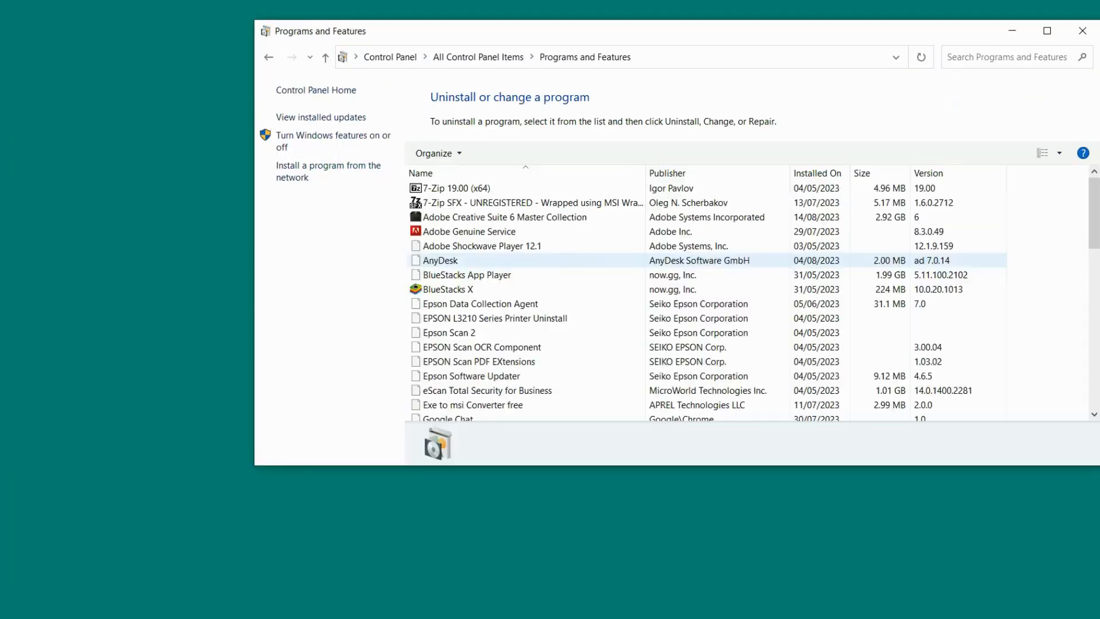
{"action": "scroll", "coordinate": [688, 298], "scroll_direction": "down", "scroll_amount": 15}
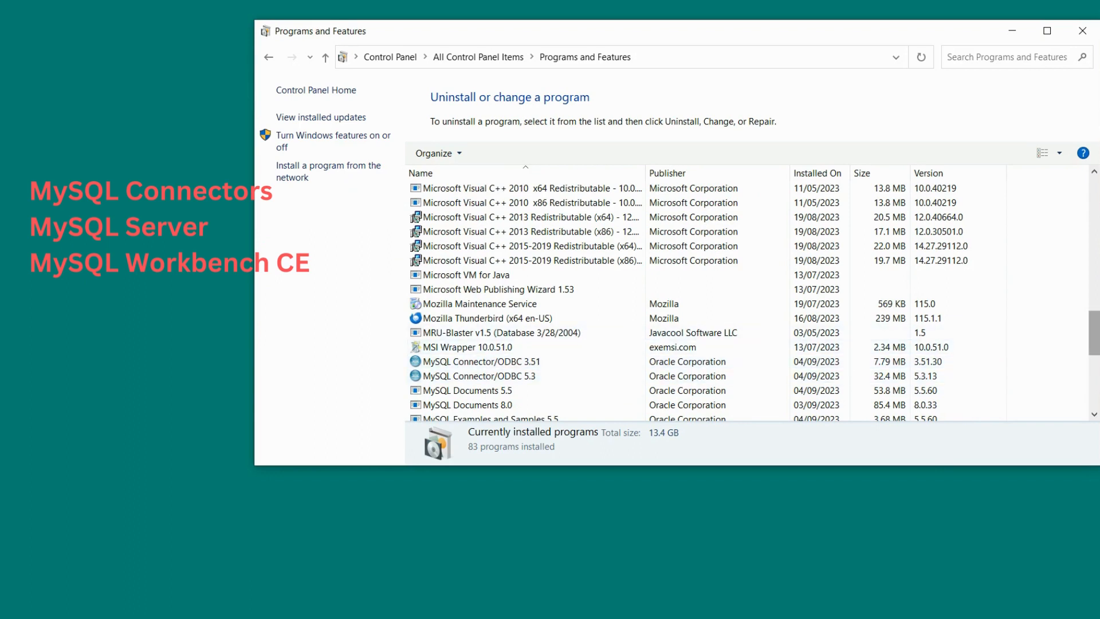
{"action": "scroll", "coordinate": [751, 302], "scroll_direction": "down", "scroll_amount": 3}
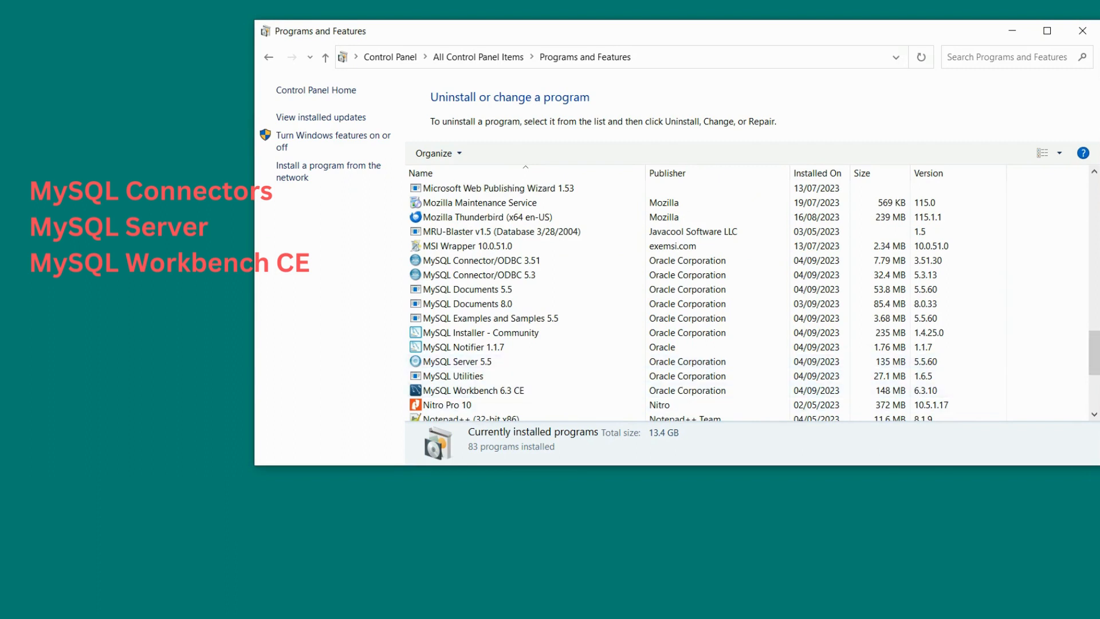
{"action": "left_click", "coordinate": [1082, 31]}
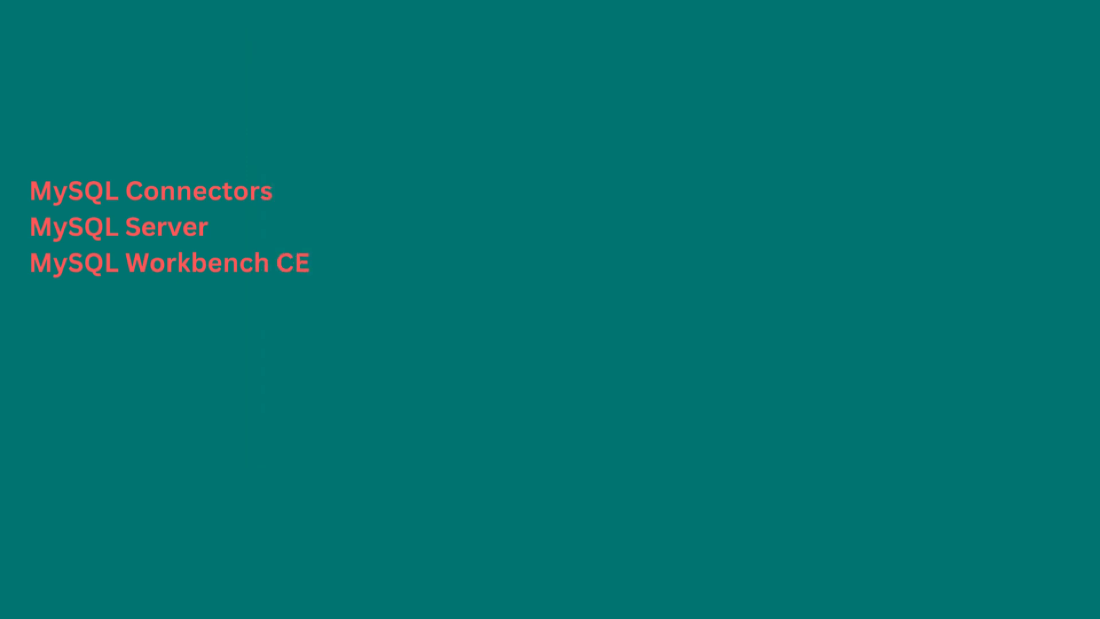
{"action": "left_click", "coordinate": [976, 618]}
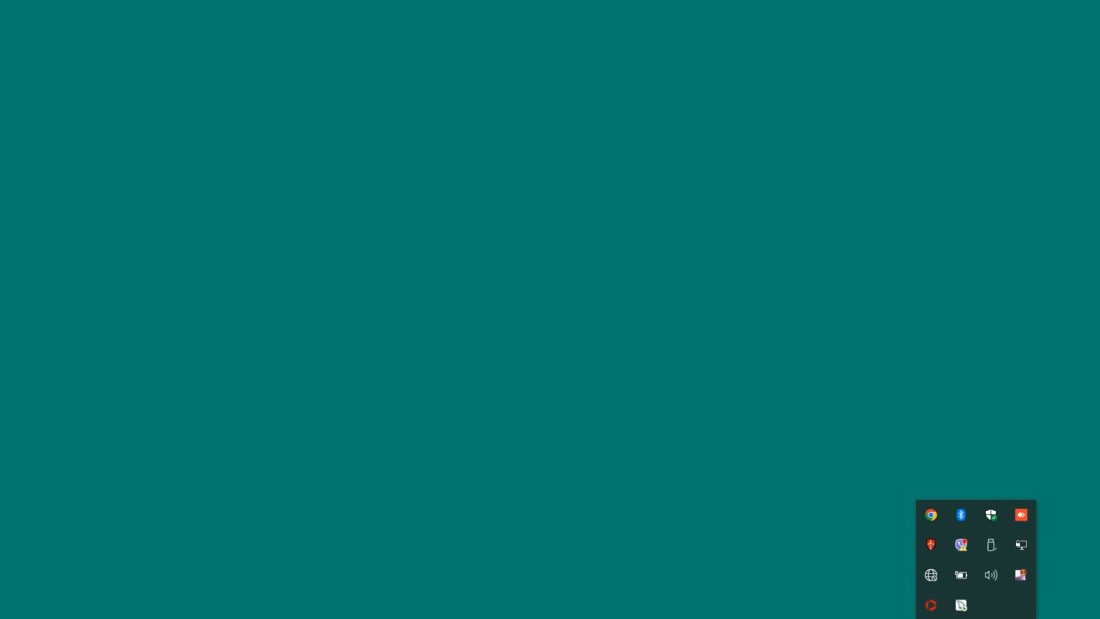
{"action": "left_click", "coordinate": [29, 618]}
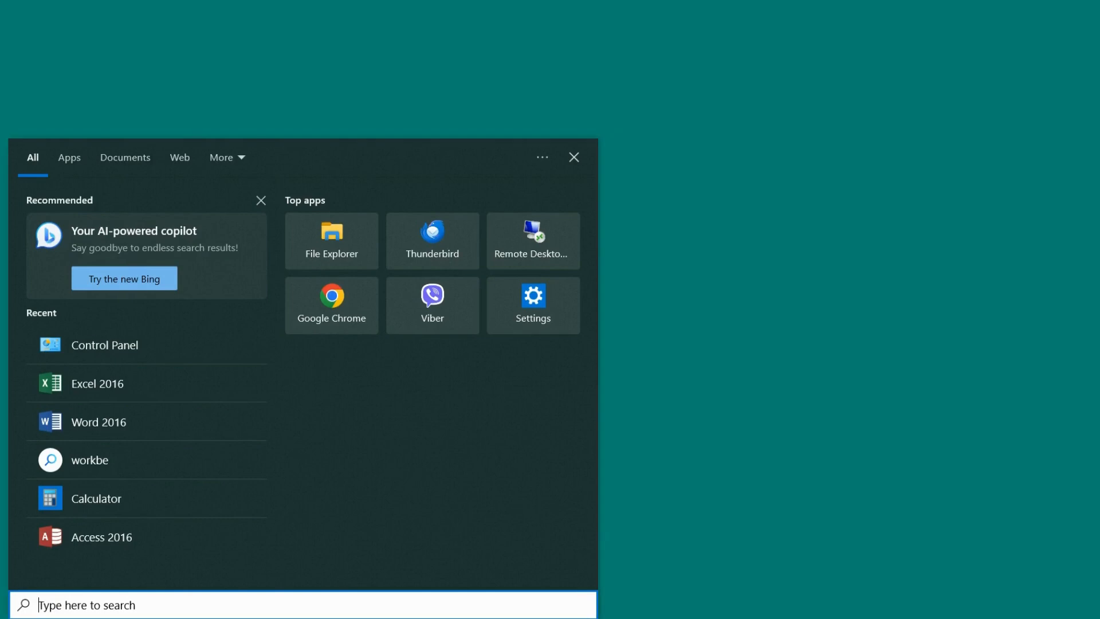
{"action": "key", "text": "Escape"}
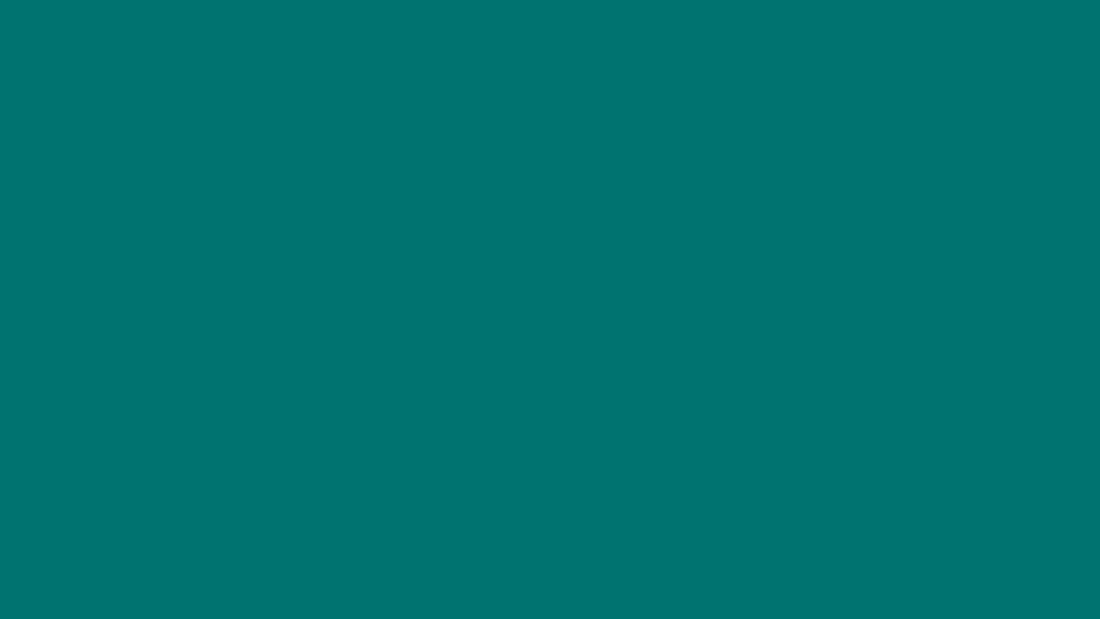